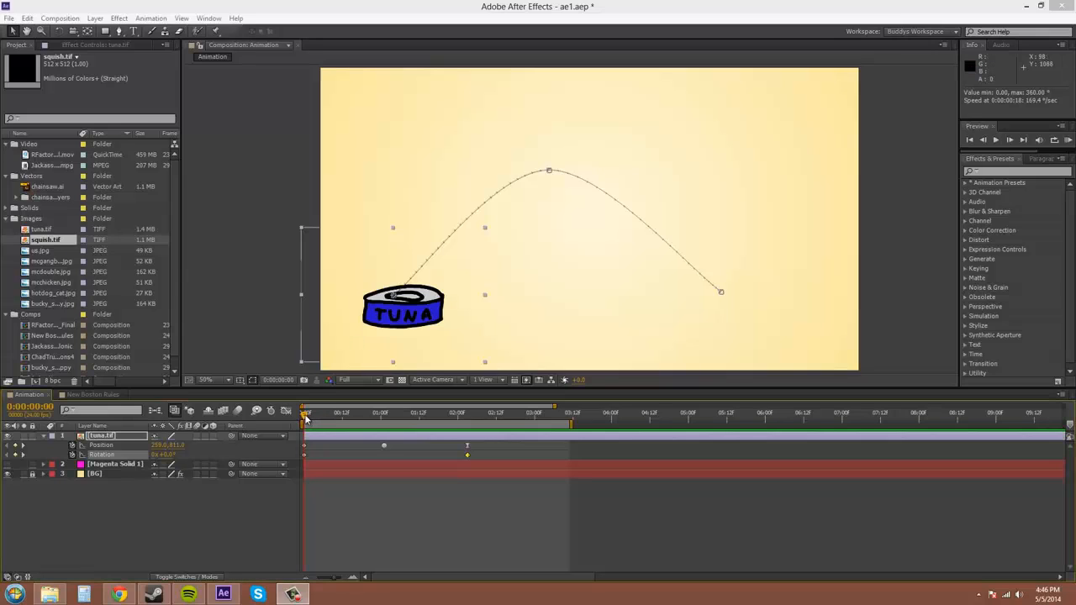
Display the tuna.tif layer's Position and Rotation curves in the Graph Editor with no keyframes selected.
left_click_drag(308, 415, 302, 449)
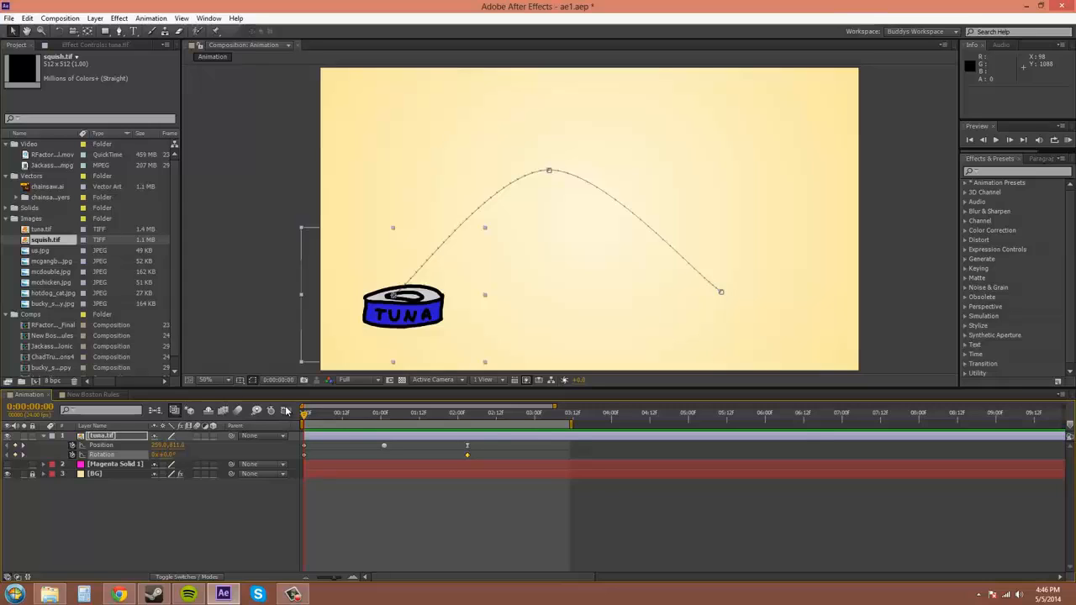
left_click(286, 411)
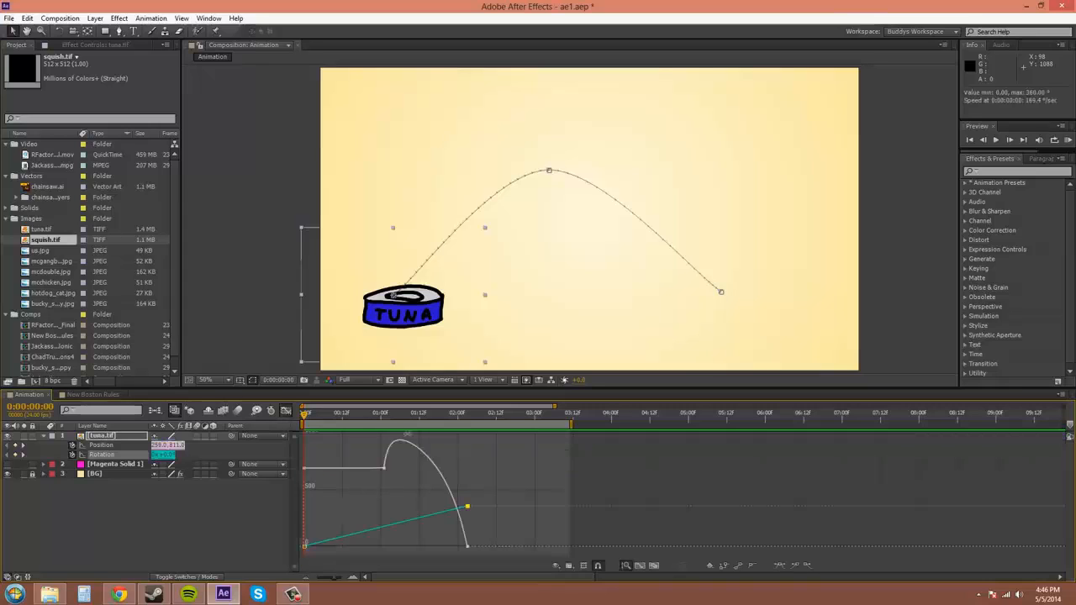
left_click(532, 482)
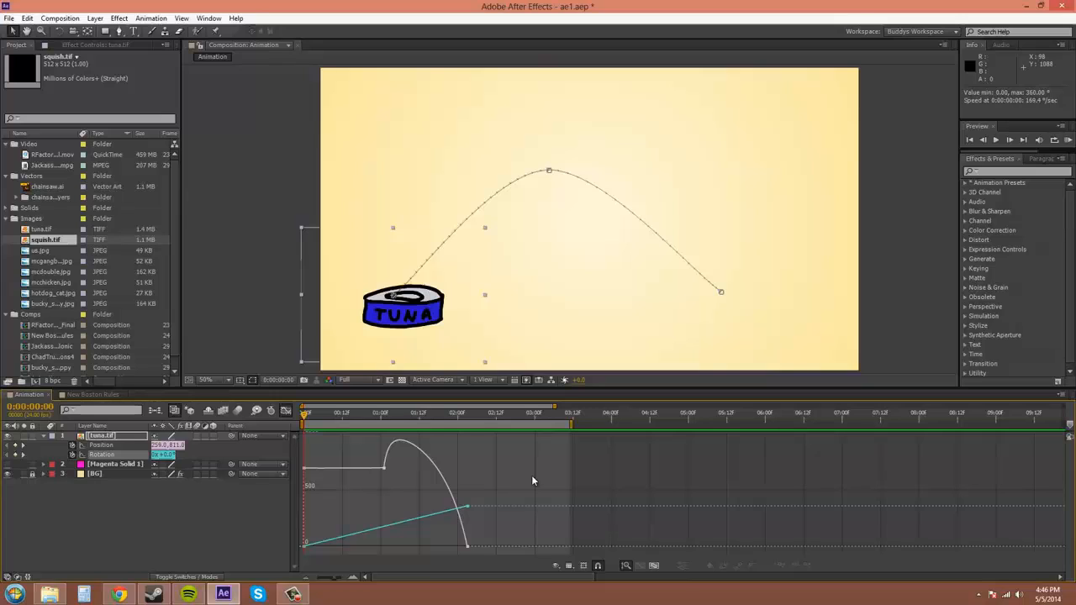
Toggle between the regular keyframe view and the Graph Editor twice, ending in the Graph Editor.
key("shift+F3")
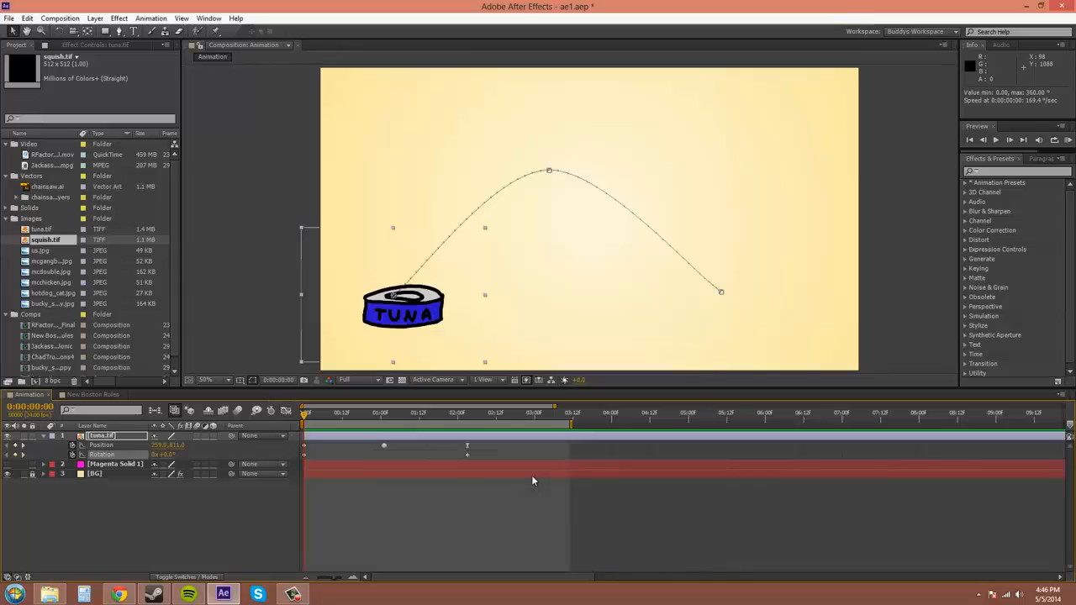
key("shift+F3")
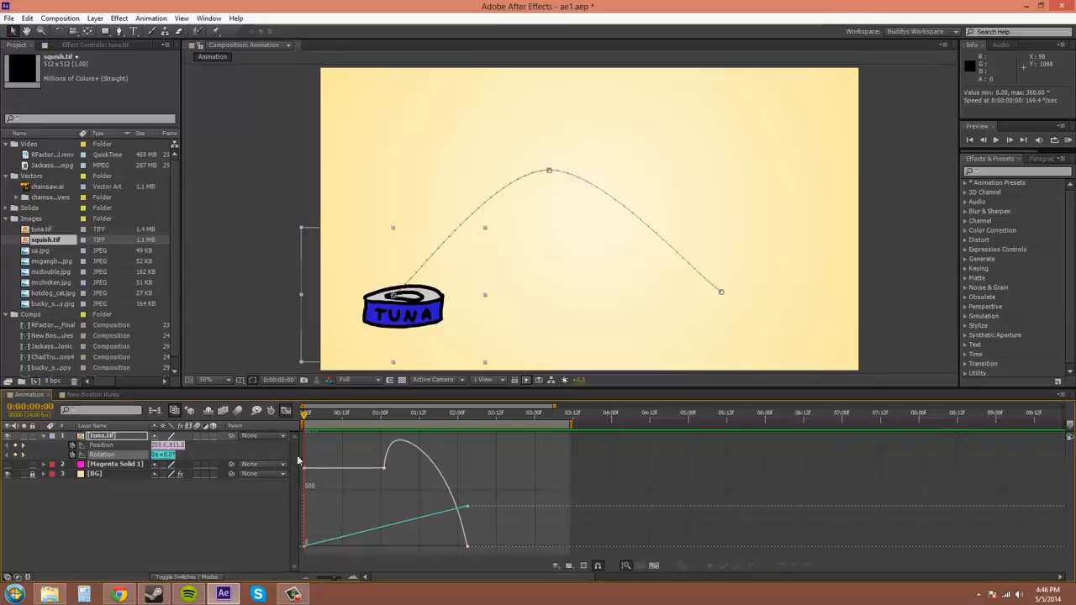
left_click(286, 411)
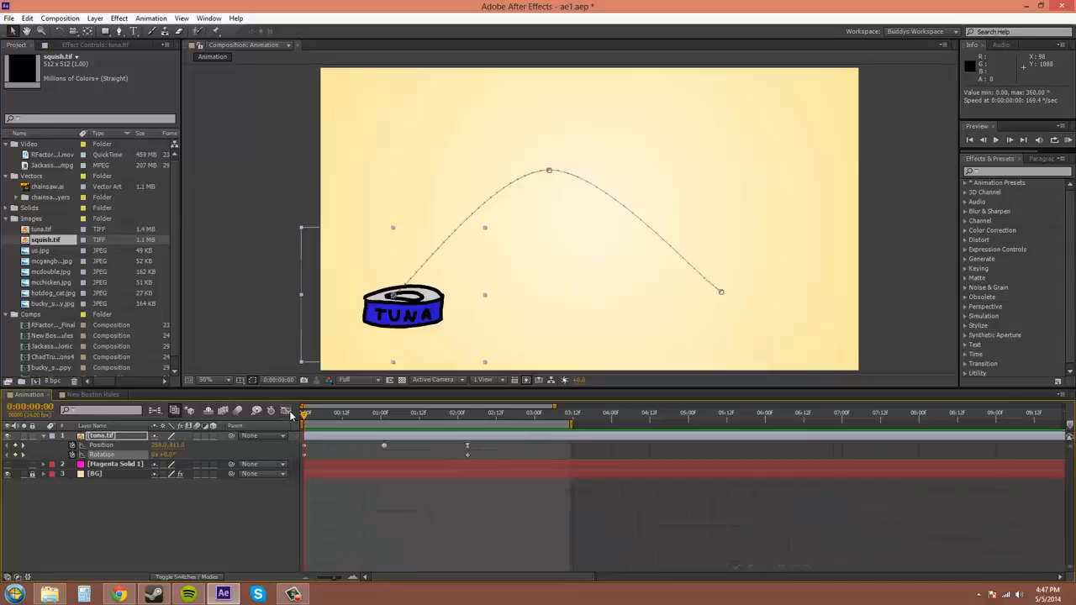
left_click(287, 411)
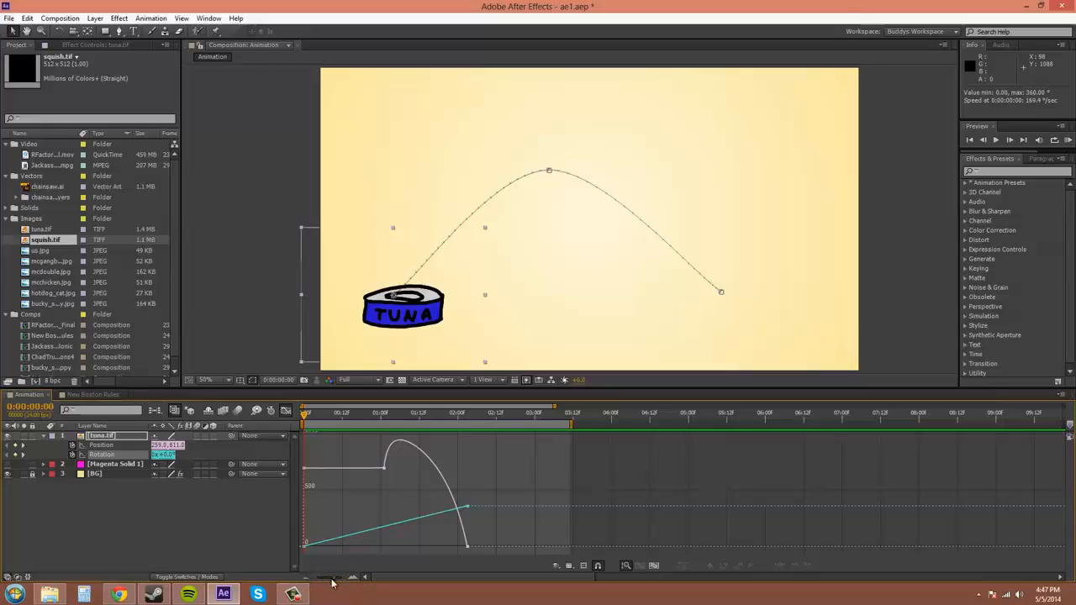
Turn off Show Animated Properties so the graph contains only the selected Rotation property.
left_click_drag(334, 578, 329, 579)
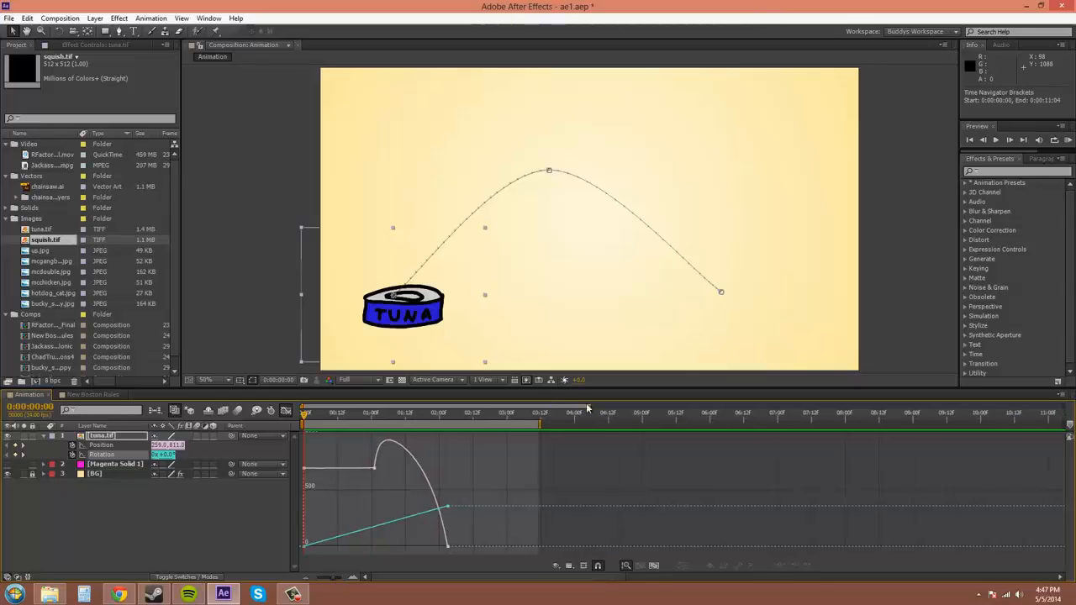
left_click_drag(593, 407, 454, 406)
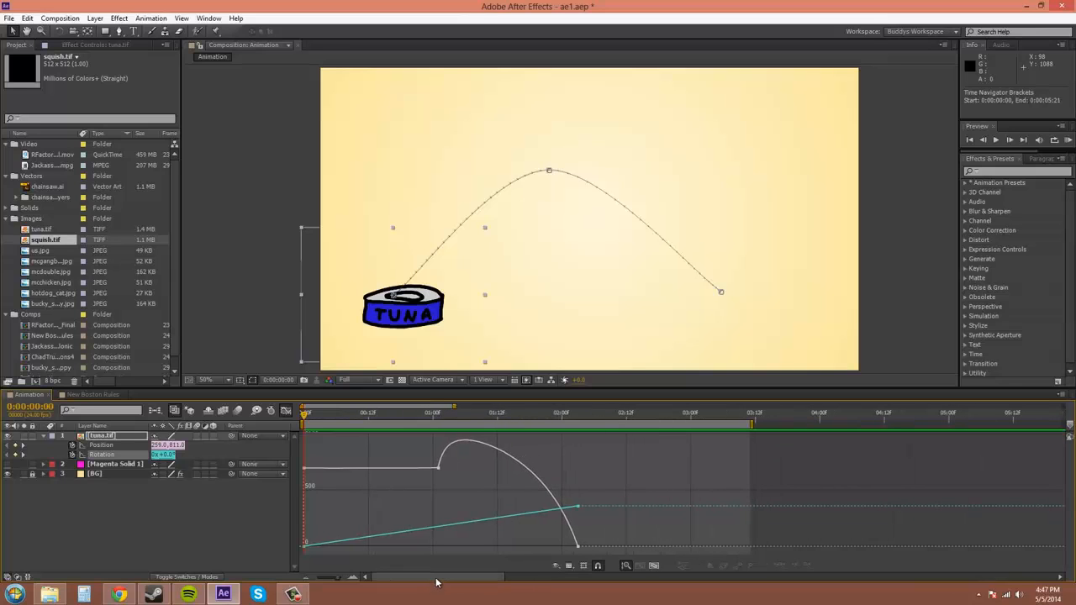
mouse_move(435, 578)
left_mouse_down()
mouse_move(598, 579)
mouse_move(412, 579)
mouse_move(436, 580)
left_mouse_up()
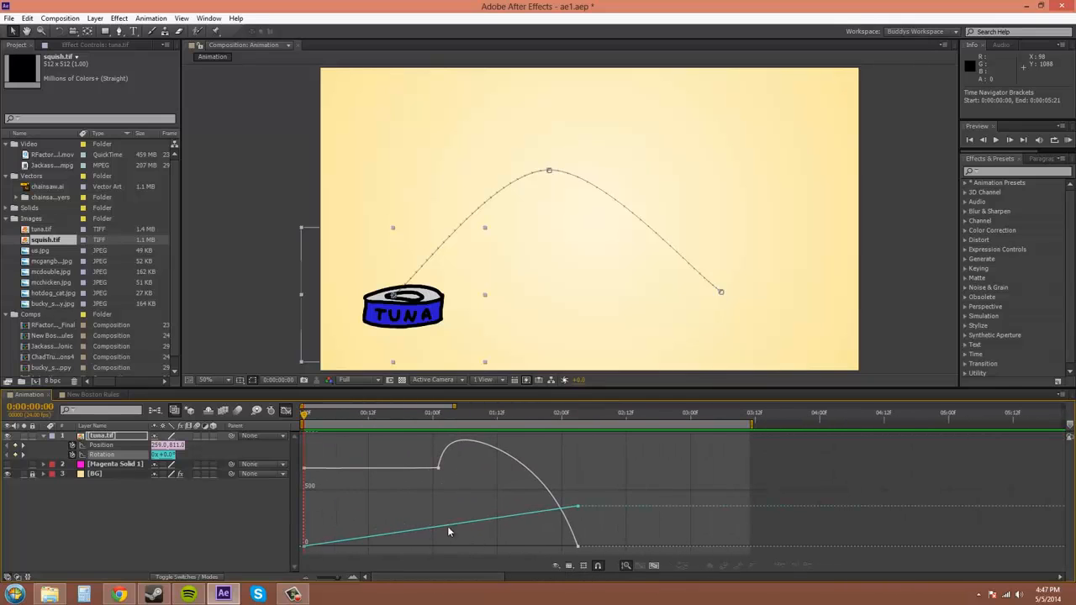
left_click(556, 566)
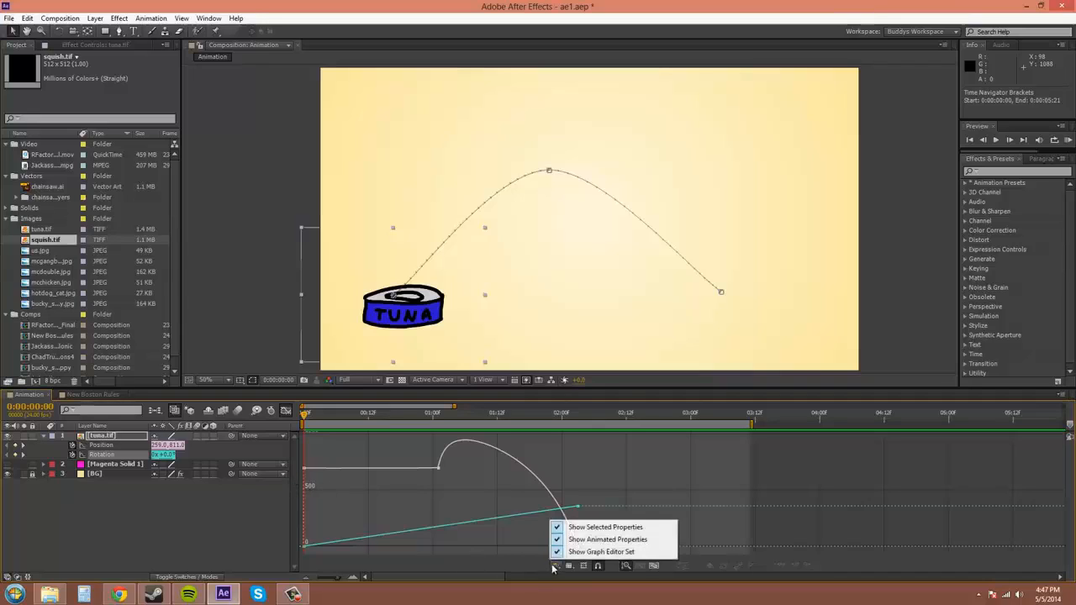
left_click(599, 542)
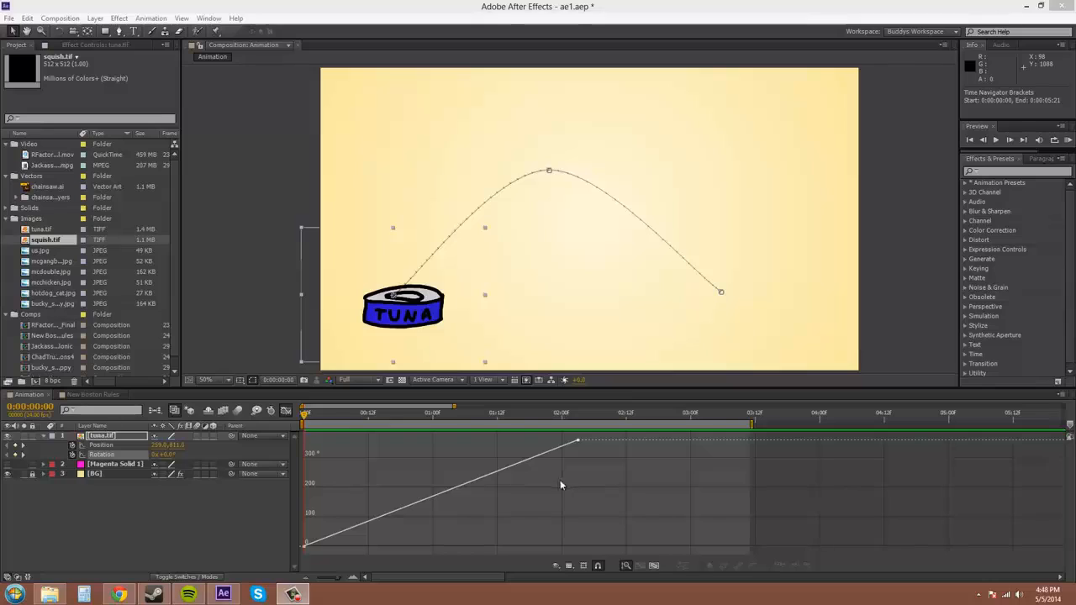
Check the tuna can's rotation at the 1-second mark against its curve and return to the first frame.
mouse_move(462, 487)
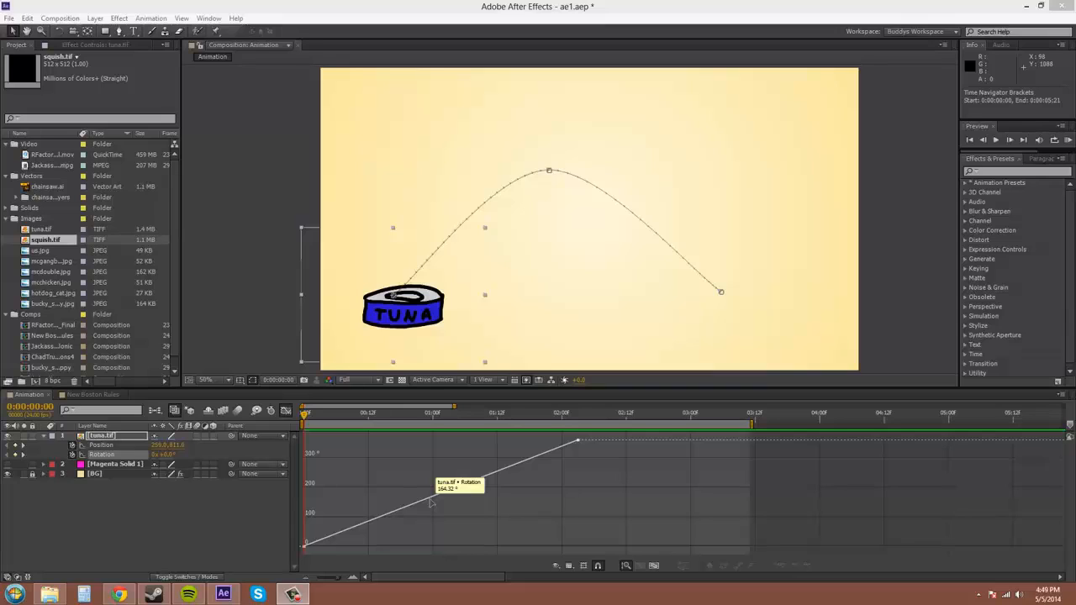
left_click(433, 419)
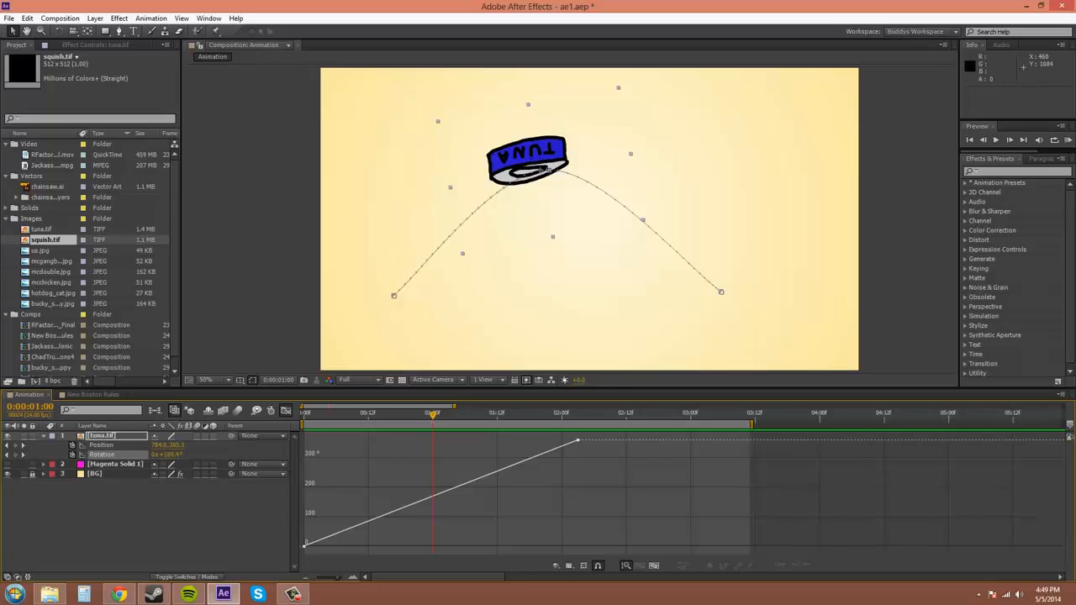
mouse_move(428, 497)
left_click_drag(434, 416, 276, 426)
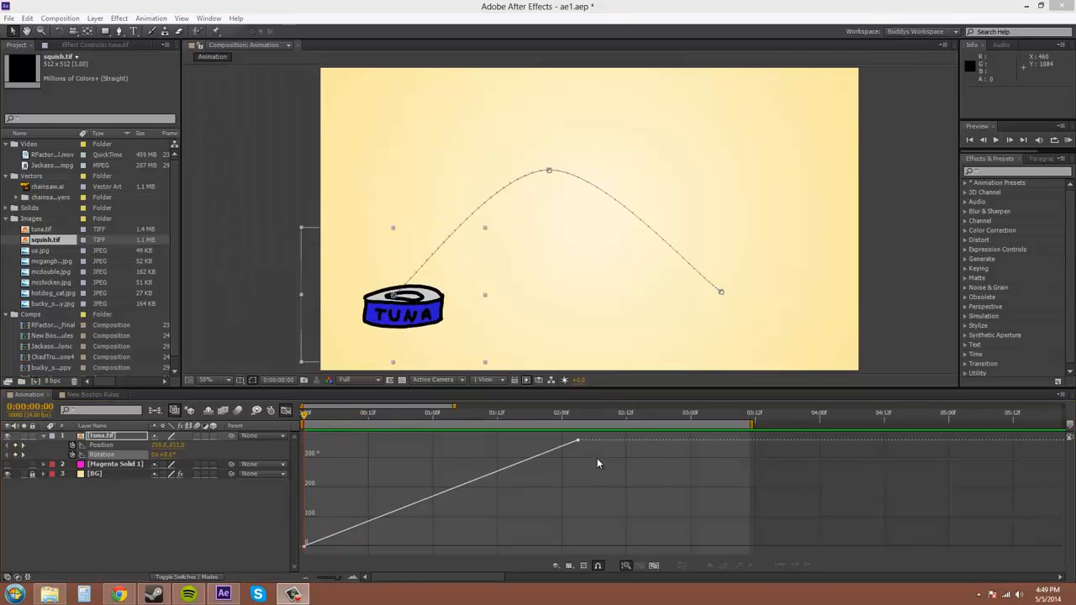
Examine the Rotation curve up close between its first and last keyframes, then view the whole curve again.
mouse_move(578, 442)
left_click(338, 579)
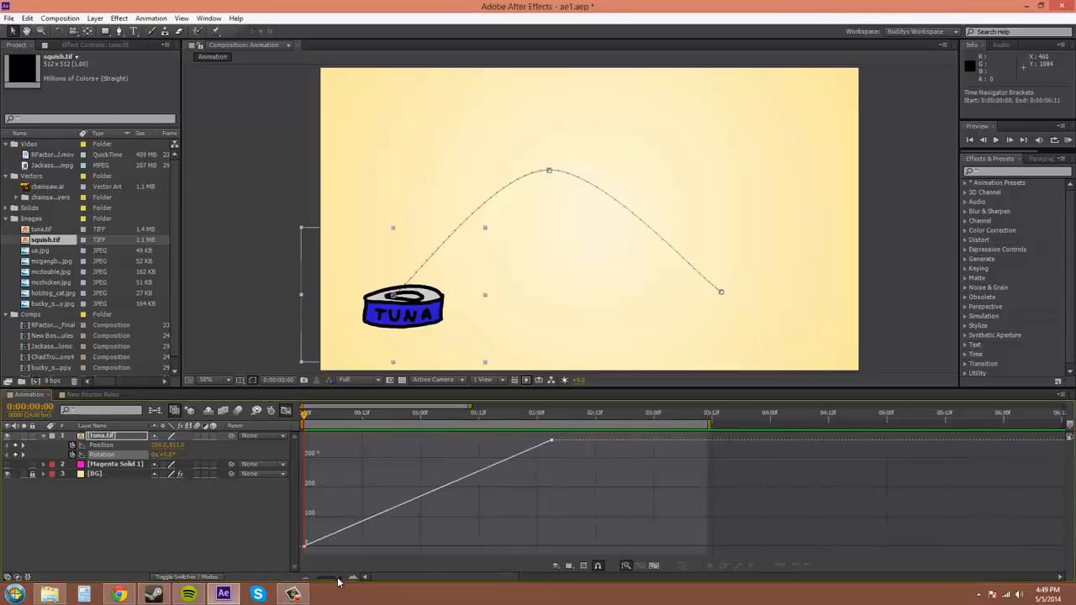
left_click_drag(338, 580, 343, 580)
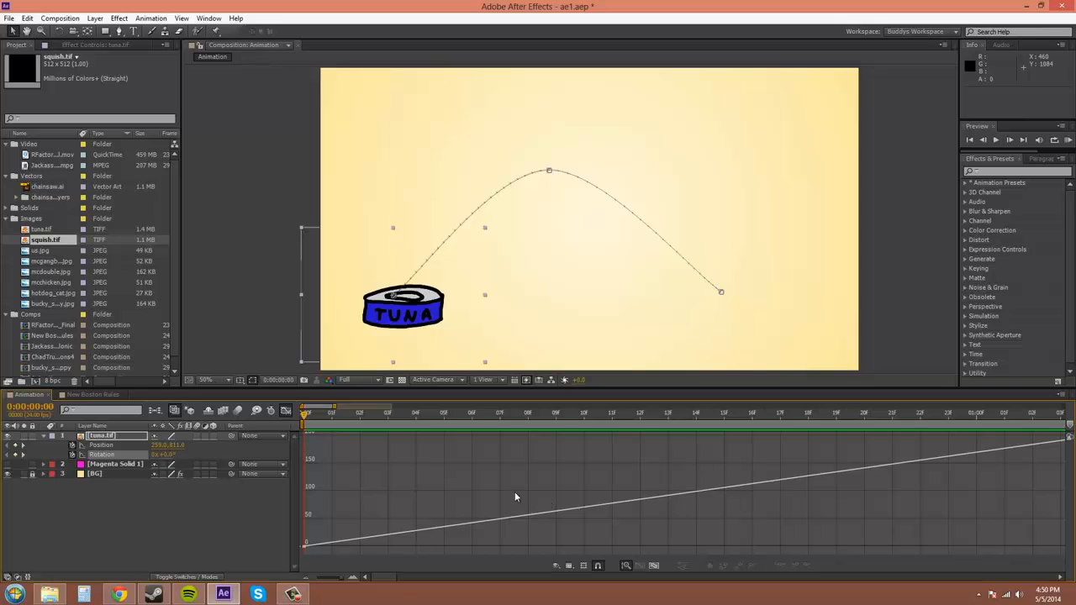
left_click_drag(550, 488, 296, 490)
left_click_drag(886, 502, 580, 511)
left_click_drag(944, 492, 469, 492)
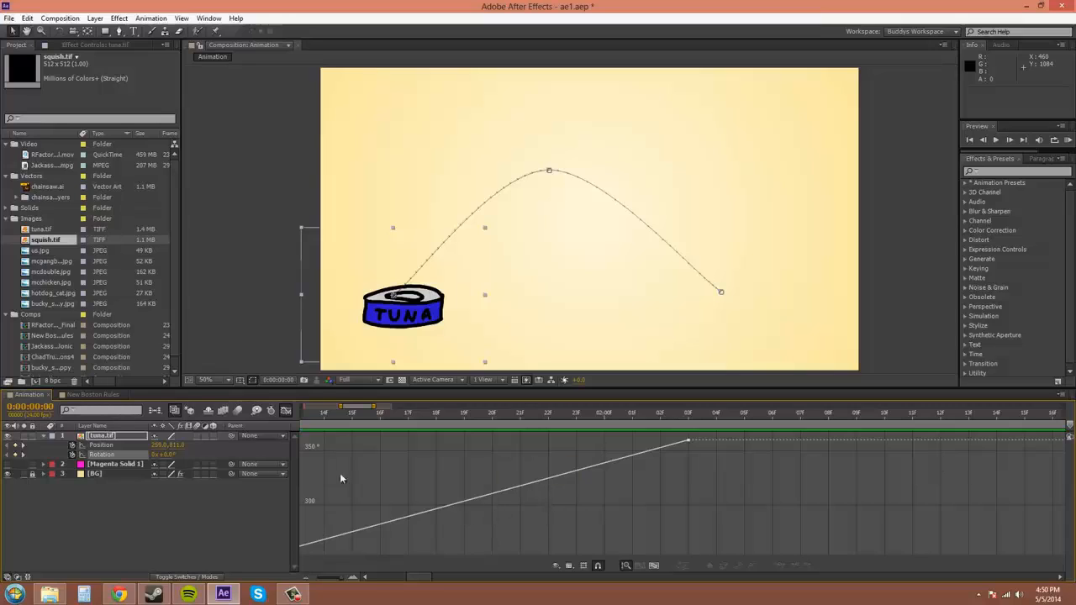
mouse_move(688, 440)
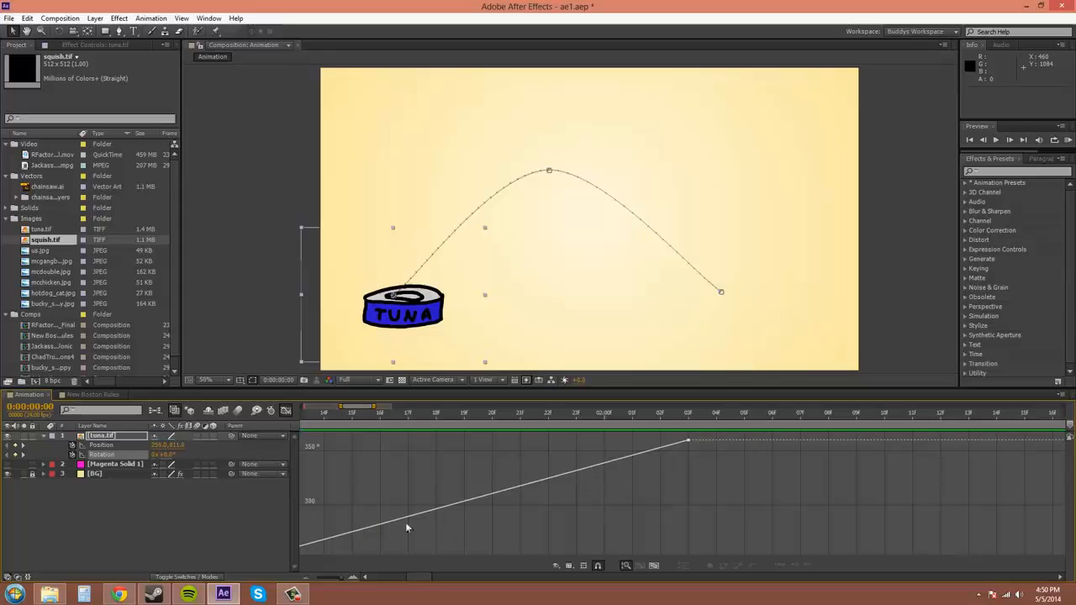
key("space")
left_click_drag(360, 498, 735, 510)
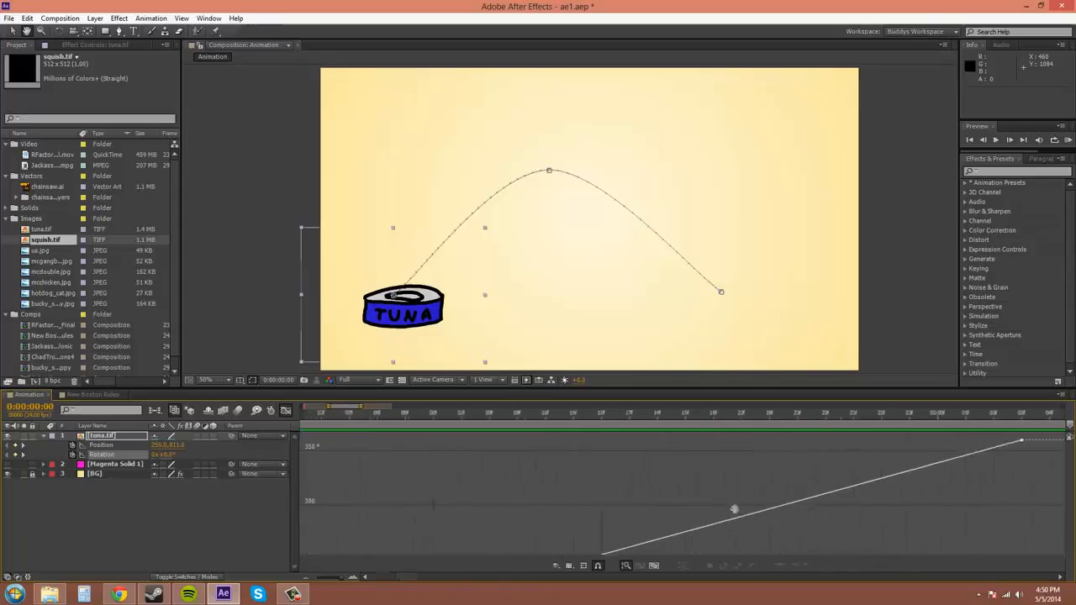
key("space")
left_click_drag(428, 500, 827, 512)
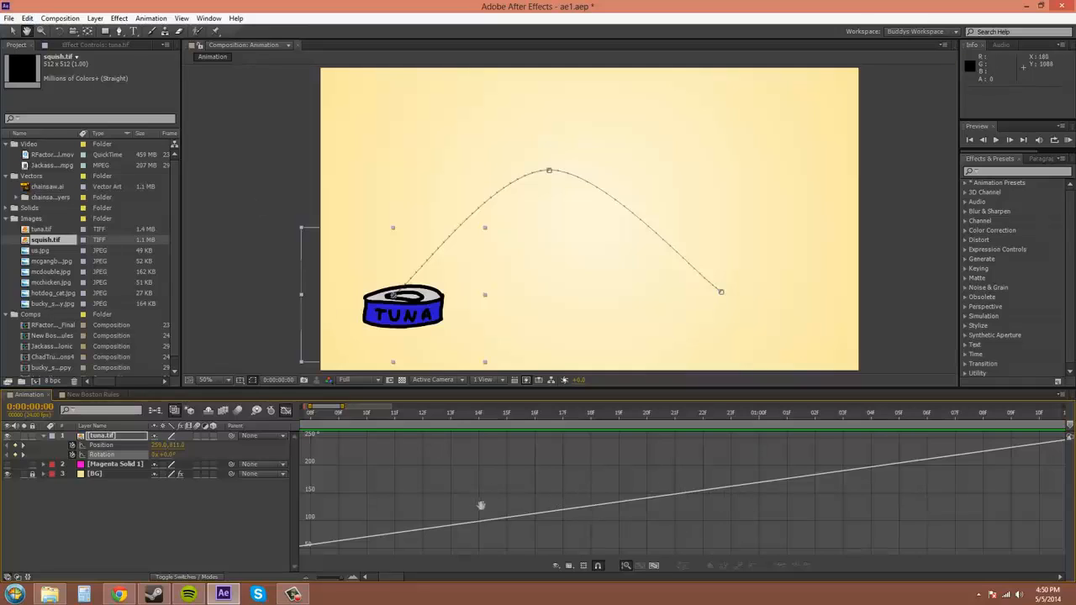
left_click_drag(480, 505, 637, 505)
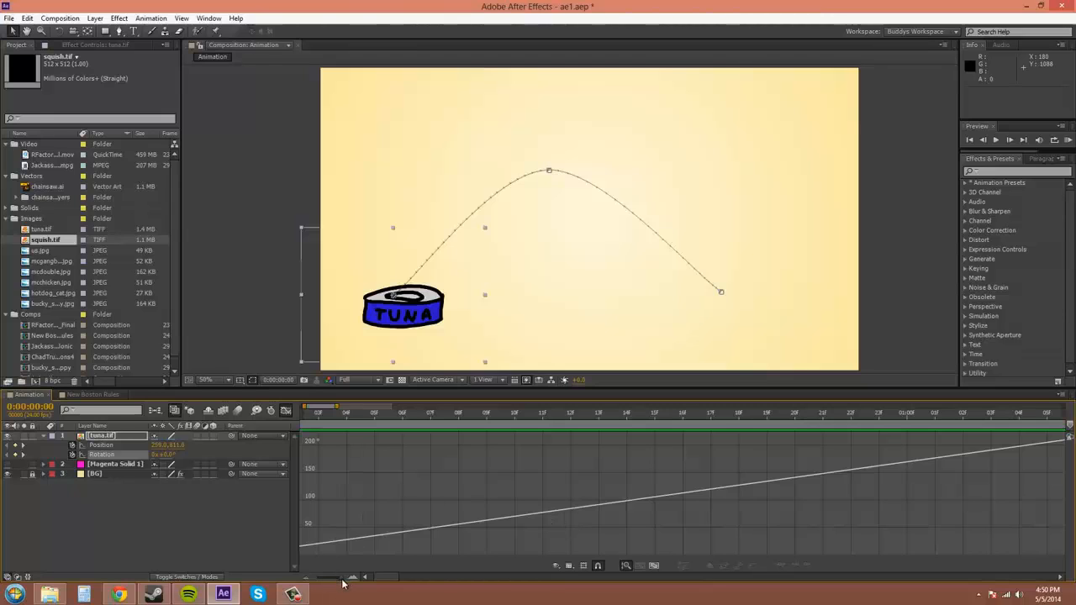
left_click_drag(347, 578, 334, 582)
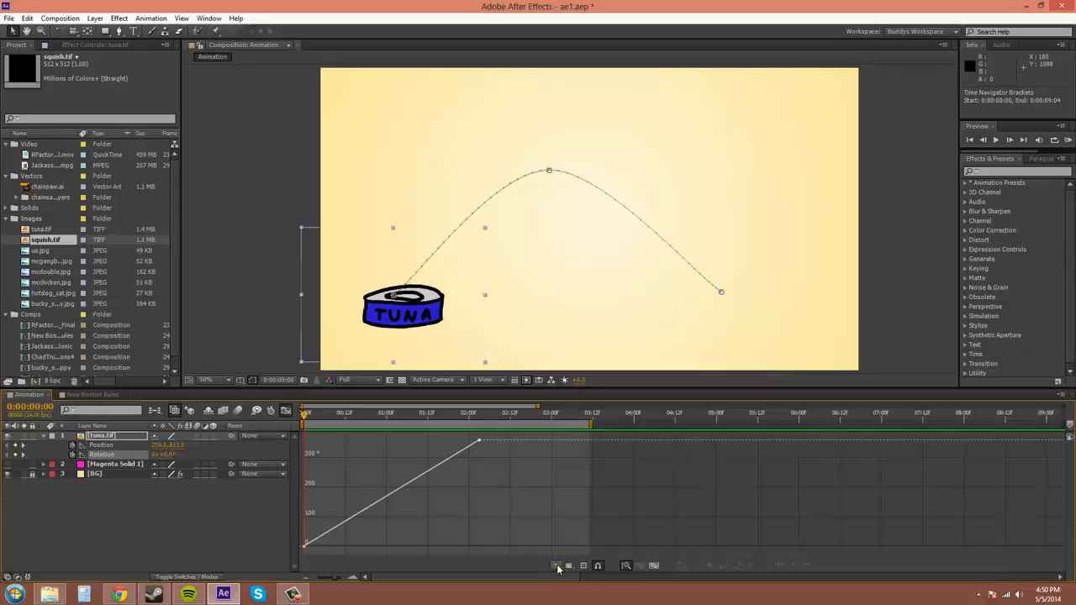
Turn off Show Selected Properties, select the Position property, and turn the option back on to graph Position.
left_click(557, 568)
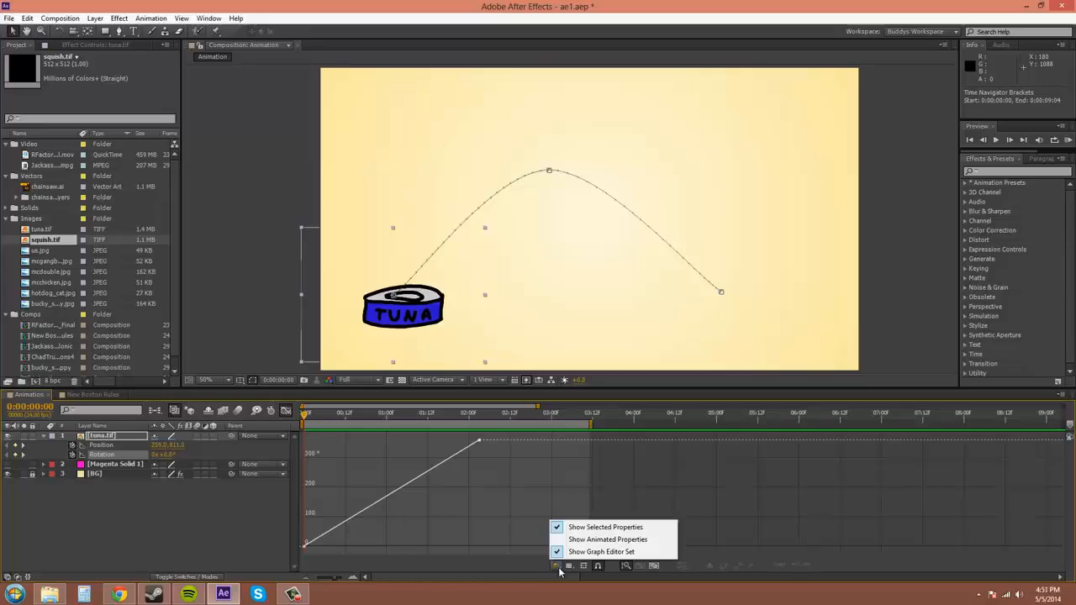
left_click(599, 527)
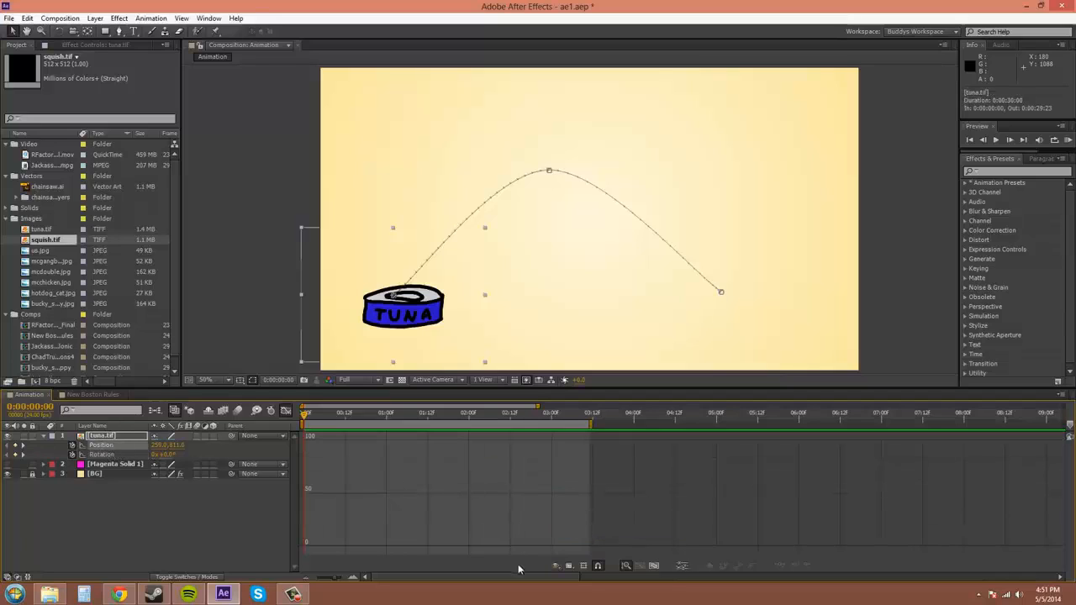
left_click(556, 566)
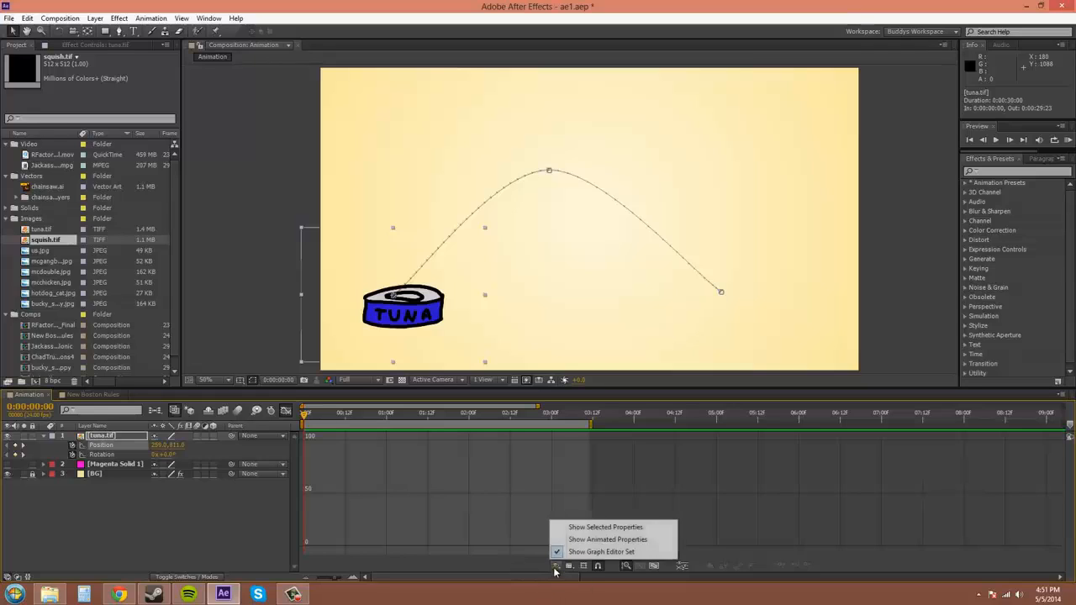
left_click(572, 528)
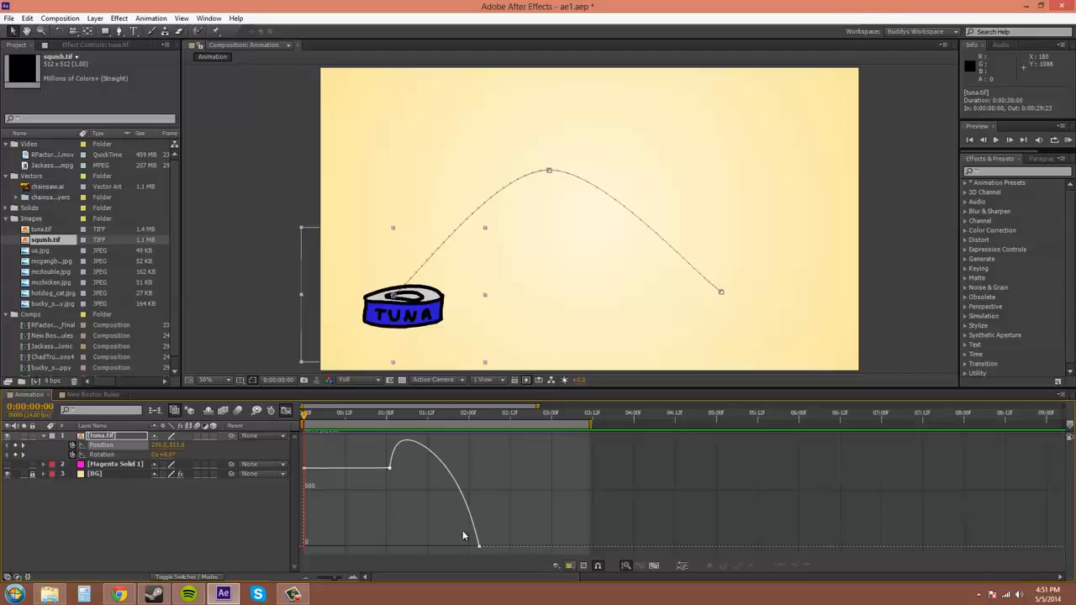
Turn on Show Animated Properties to compare the Position and Rotation curves, and turn it off again.
mouse_move(398, 454)
left_click(556, 565)
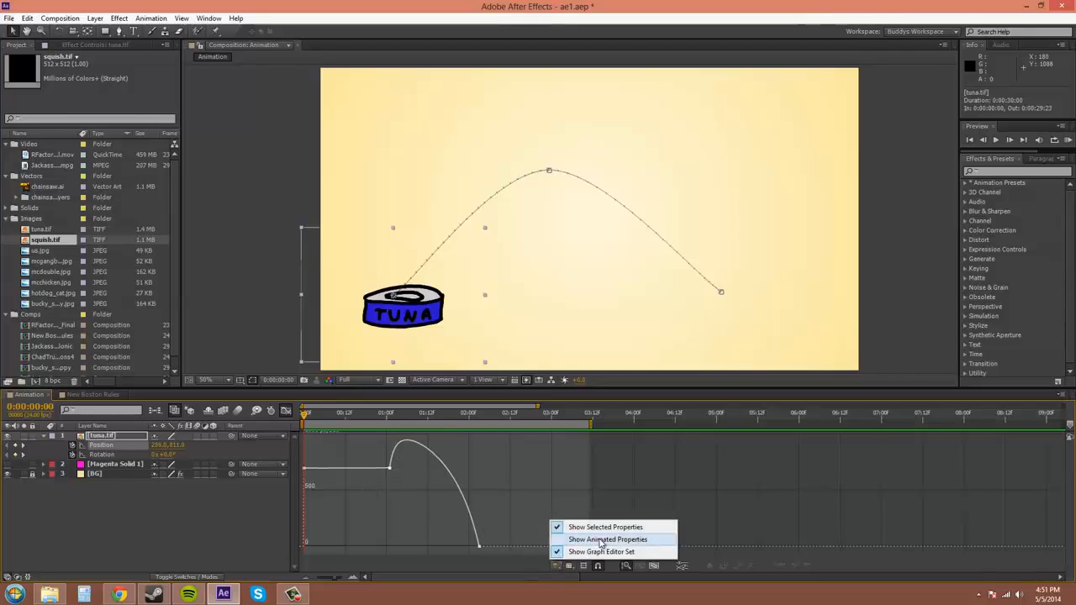
left_click(600, 539)
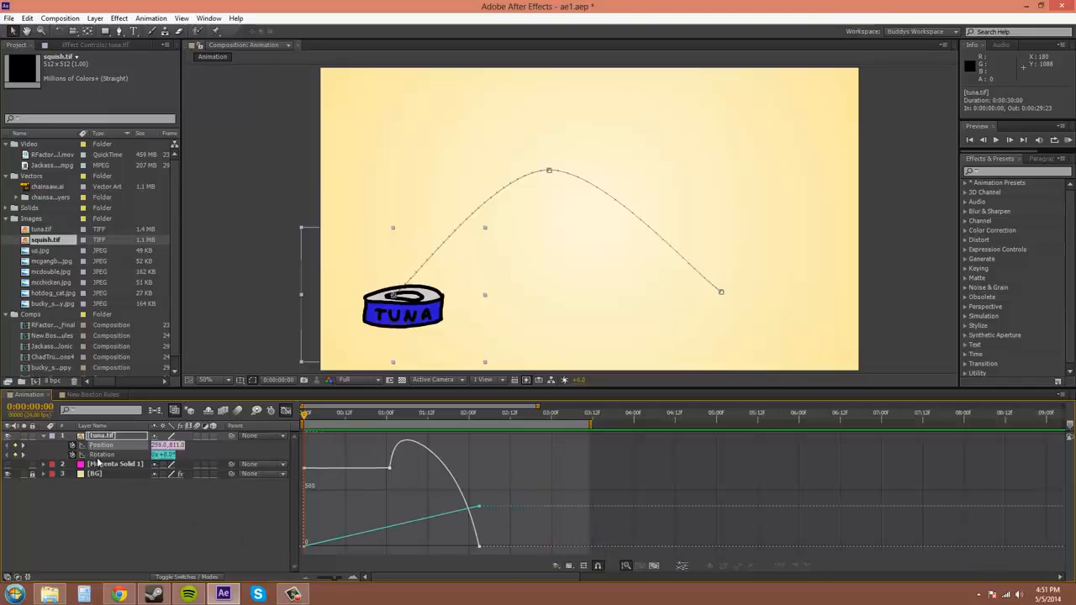
mouse_move(469, 534)
left_click(556, 565)
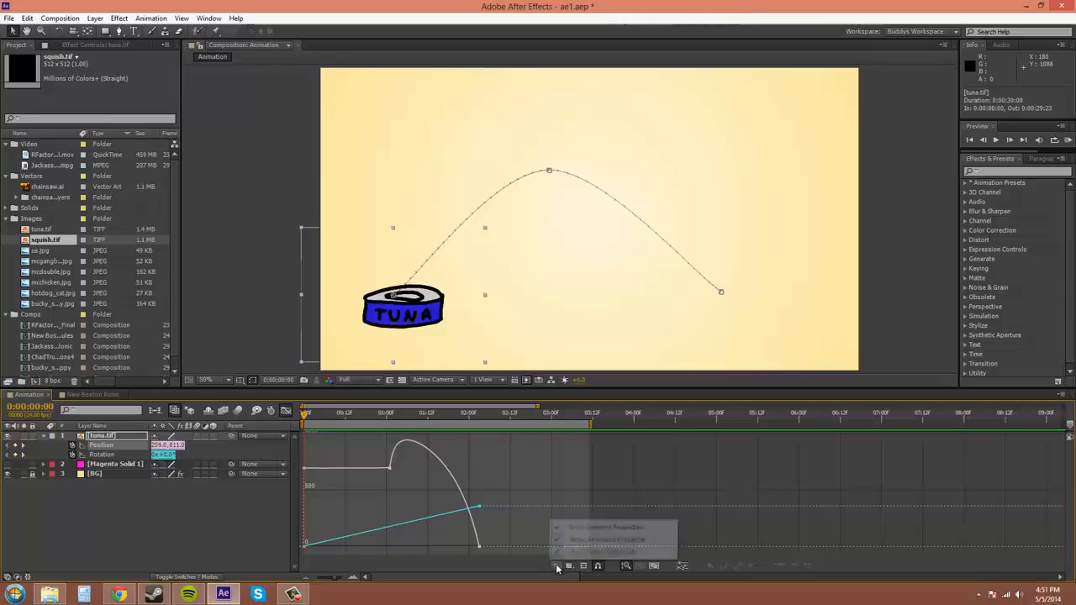
left_click(600, 539)
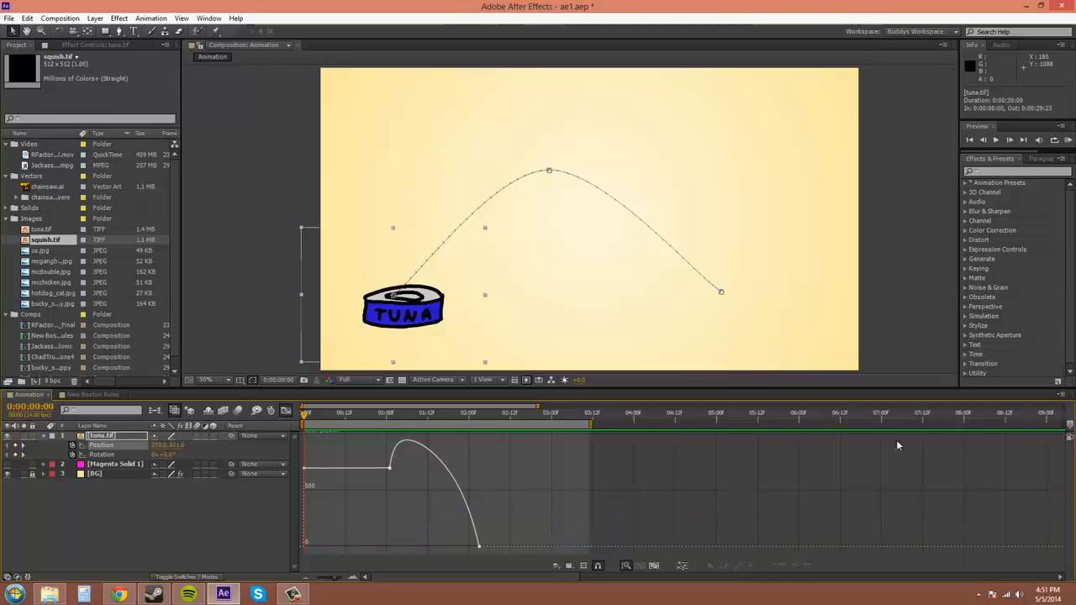
key("F10")
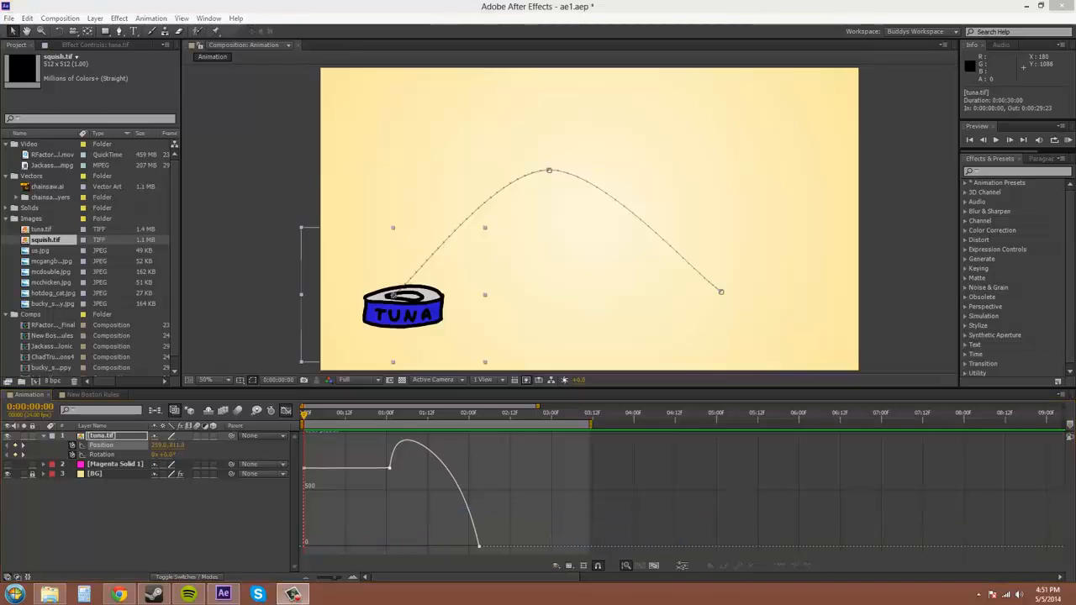
left_click(569, 566)
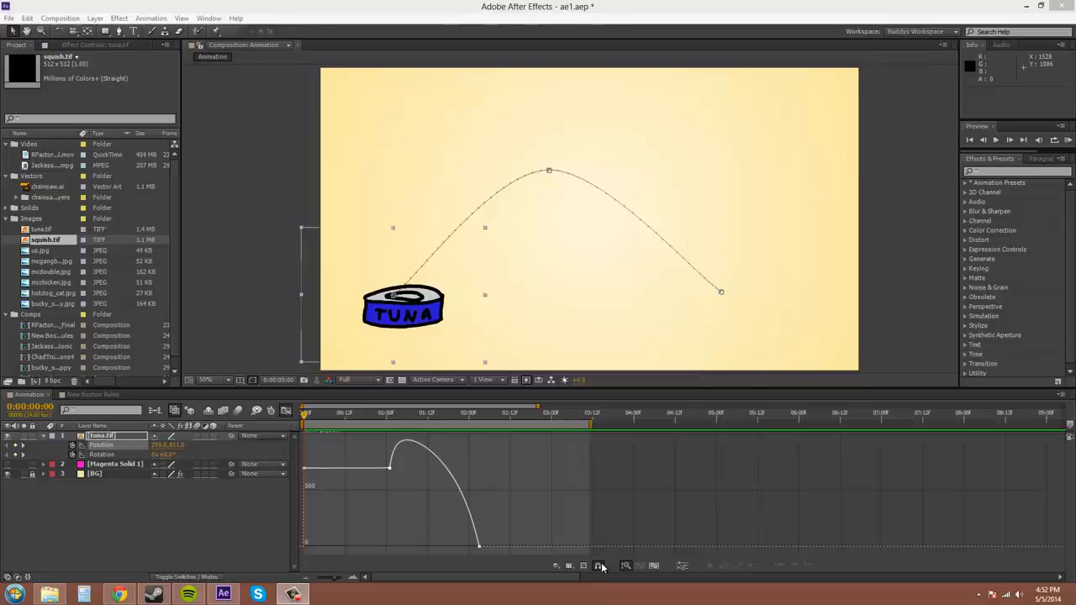
Switch to Chrome to view the buckyballs magnet cube image, and return to After Effects.
left_click(117, 596)
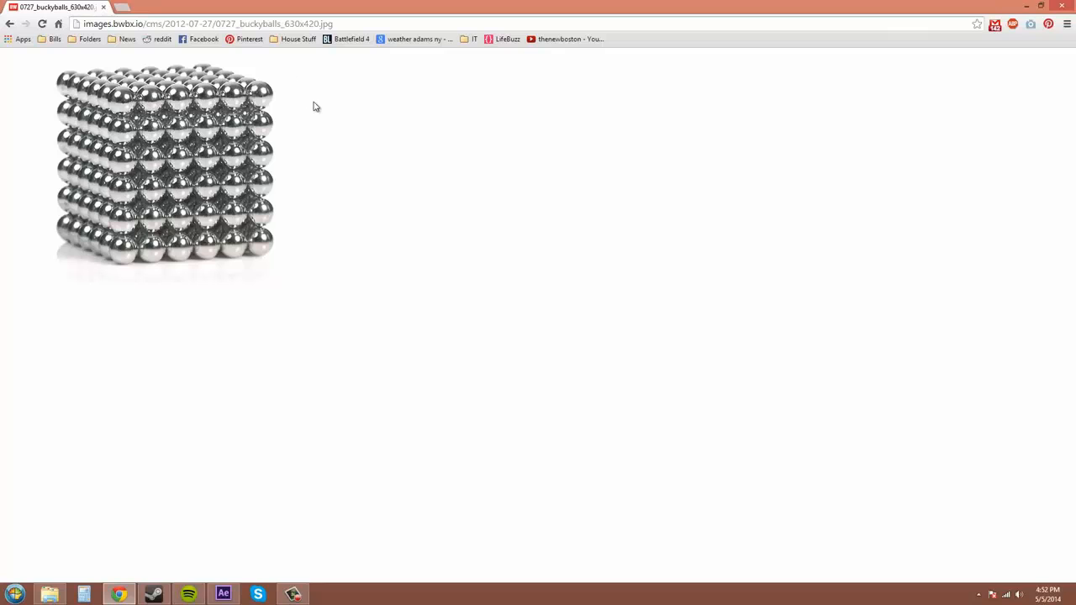
left_click(1025, 7)
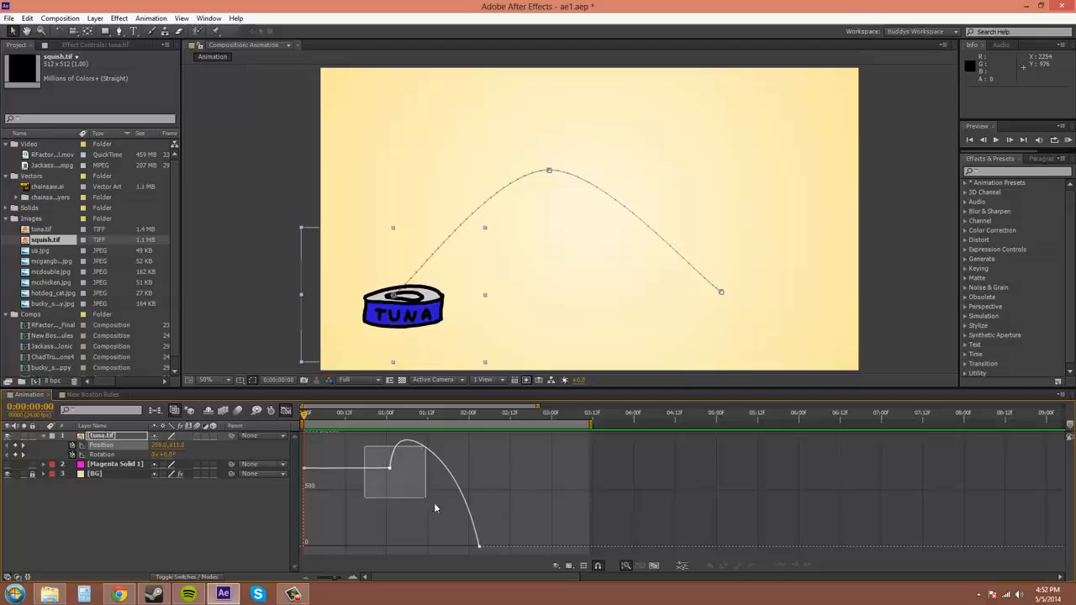
Select the Position keyframes, turn on the transform box, try stretching it by its side handle, and turn it off again.
left_click_drag(434, 503, 508, 549)
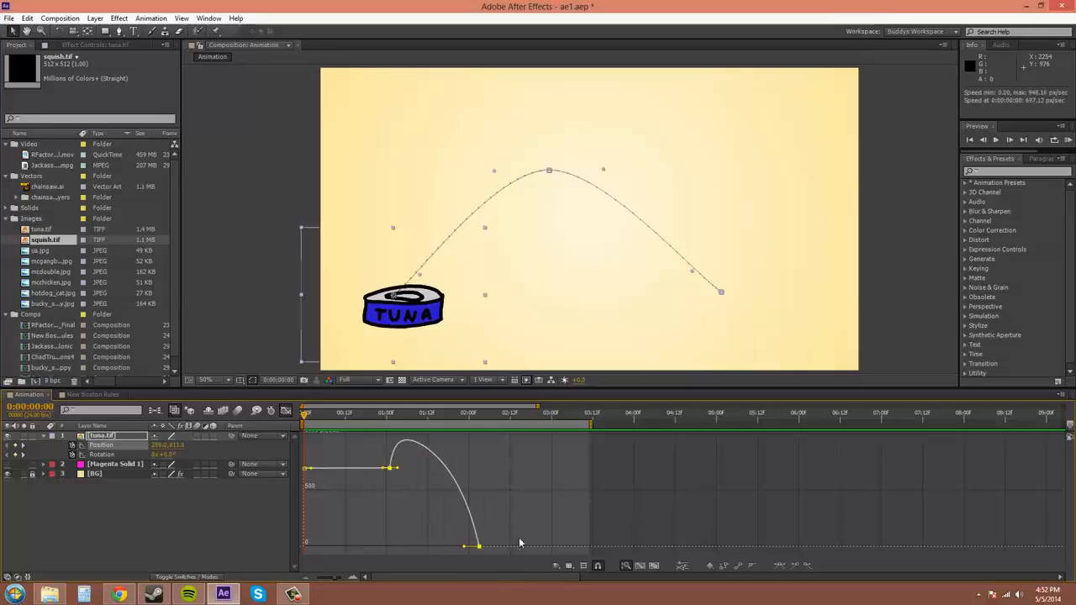
left_click(585, 567)
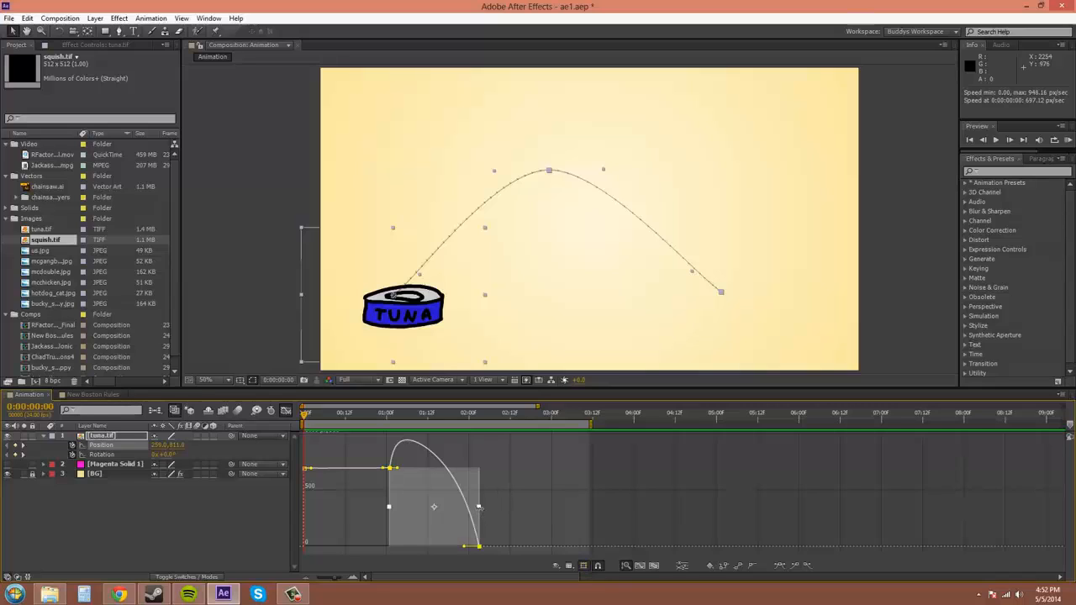
mouse_move(479, 506)
left_mouse_down()
mouse_move(521, 510)
mouse_move(468, 519)
mouse_move(484, 511)
left_mouse_up()
left_click(584, 567)
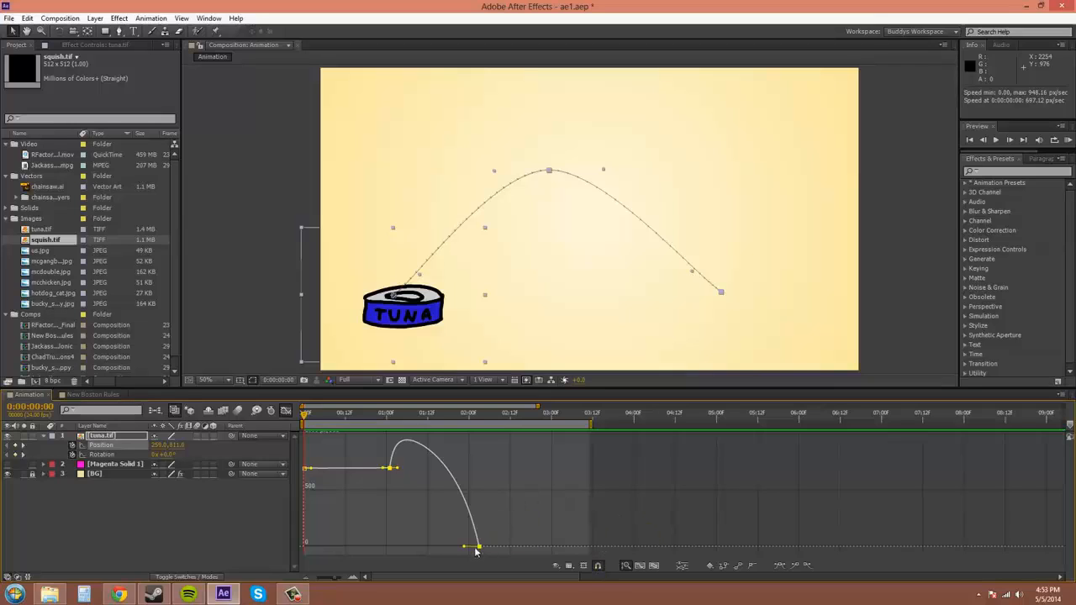
Try moving the last Position keyframe upward in the graph, undo the move, and try again on the reselected keyframe.
mouse_move(479, 547)
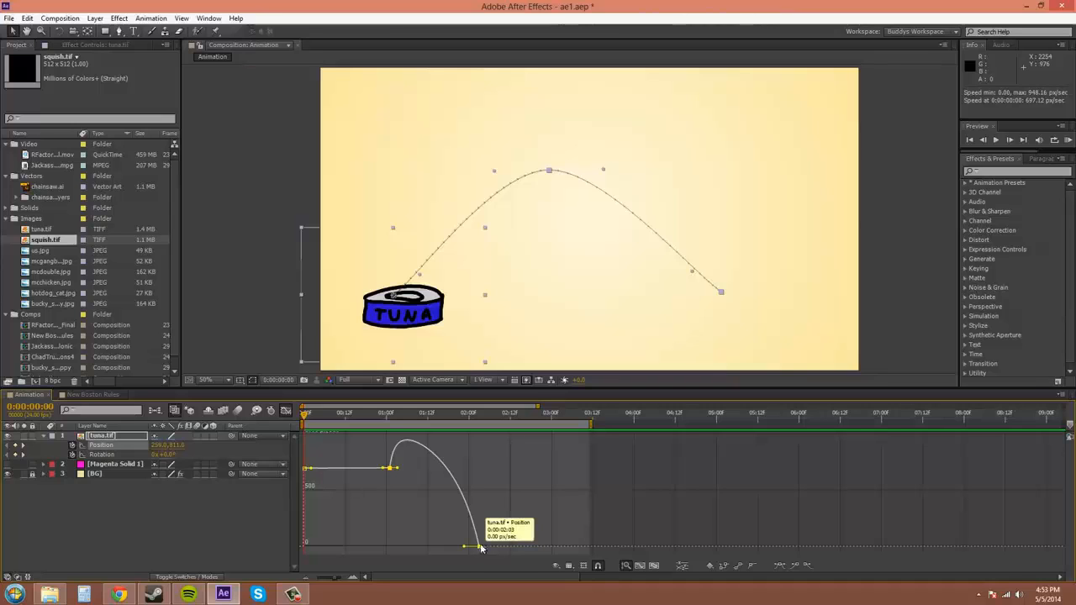
left_click_drag(480, 548, 465, 519)
key("ctrl+z")
left_click(518, 506)
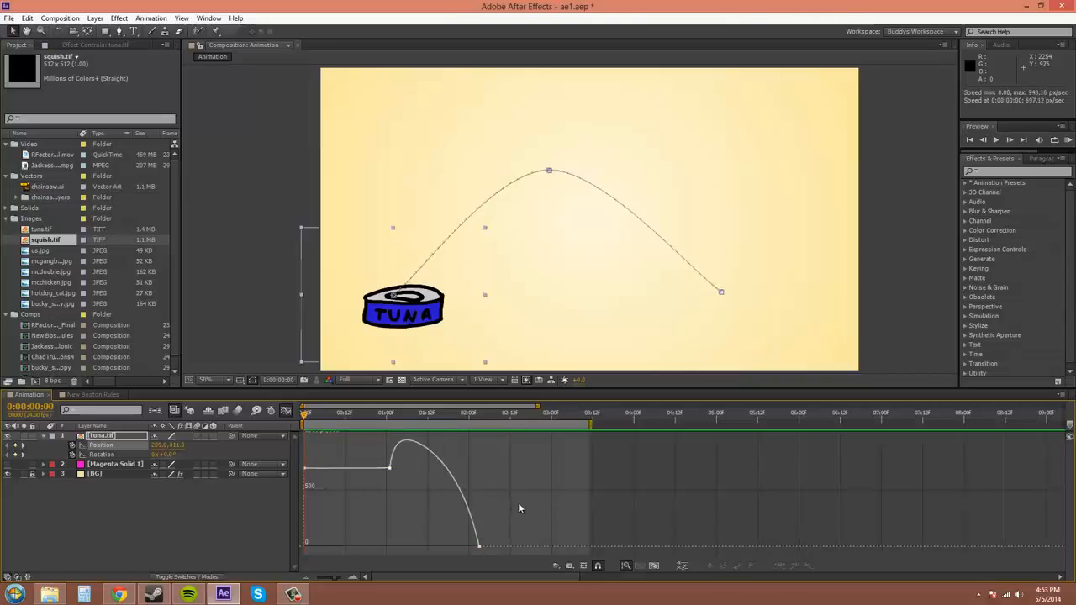
left_click(480, 548)
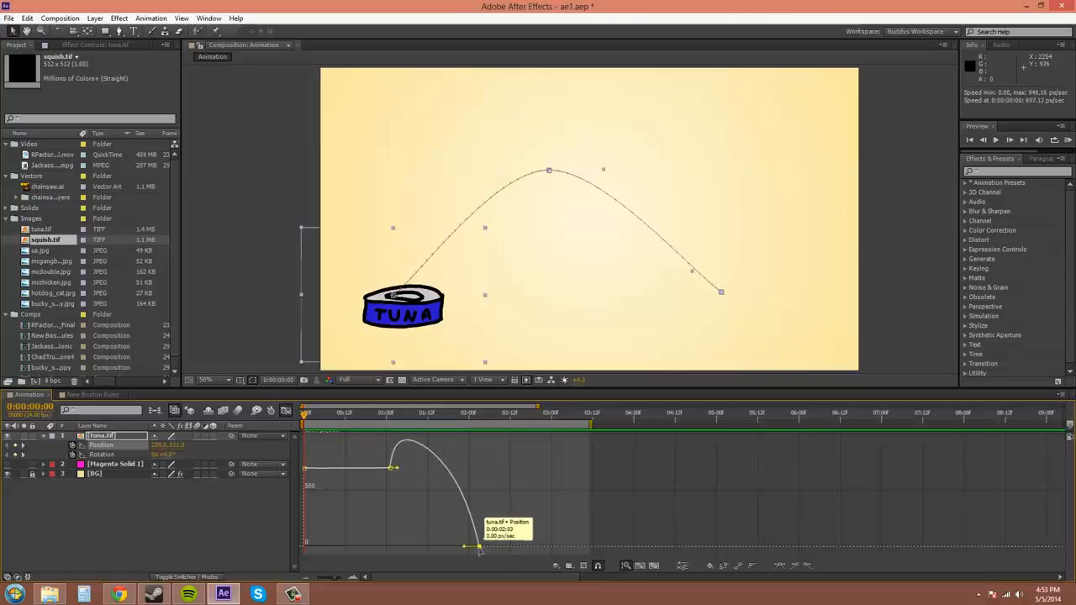
left_click_drag(479, 548, 478, 442)
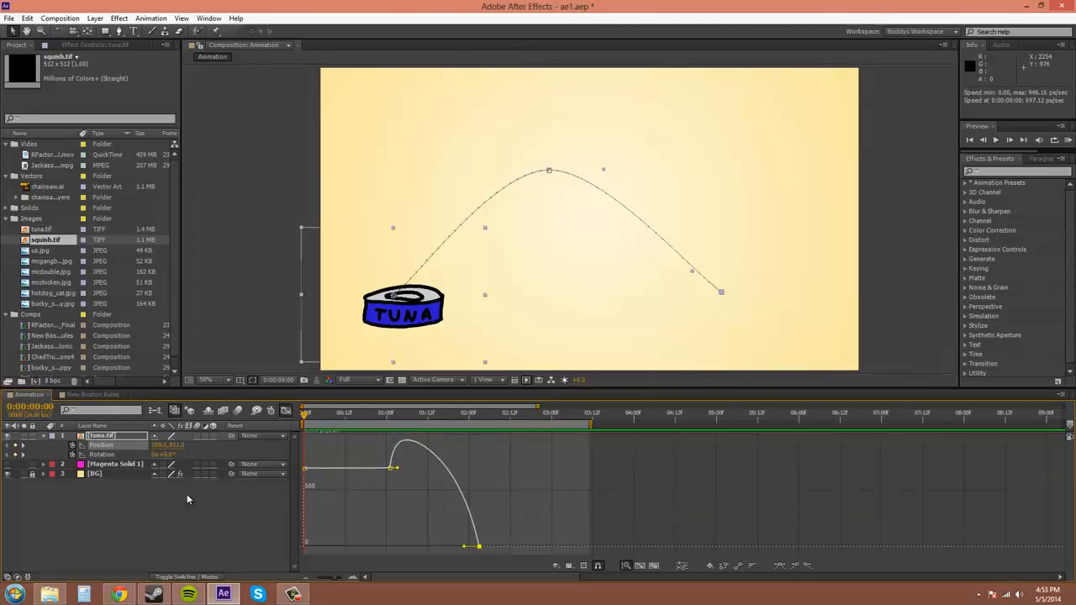
With Show Animated Properties turned on temporarily, try snapping the last Rotation keyframe against the last Position keyframe.
left_click(555, 565)
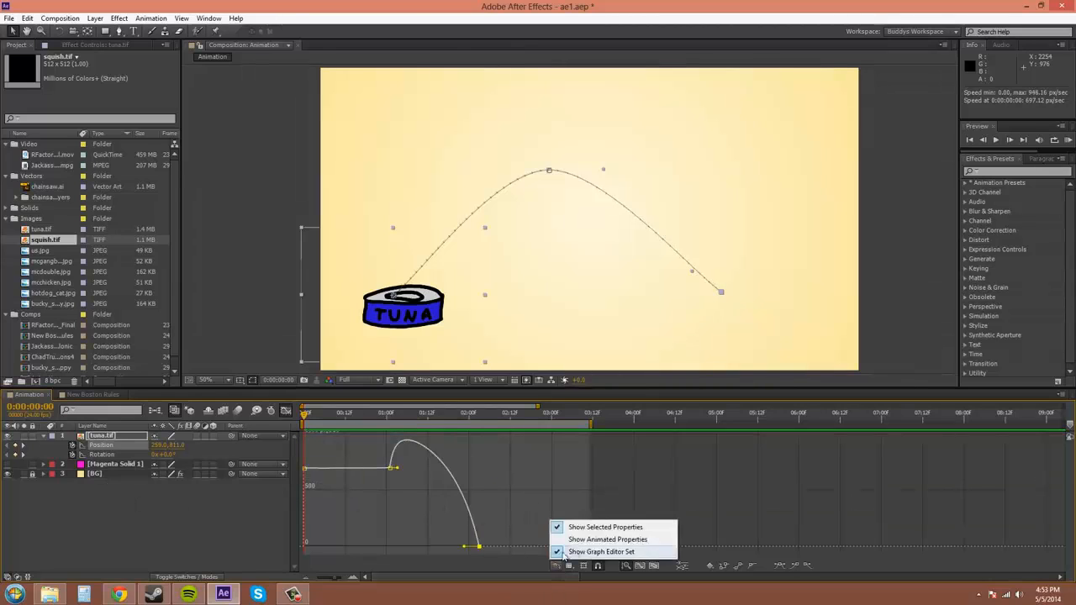
left_click(583, 540)
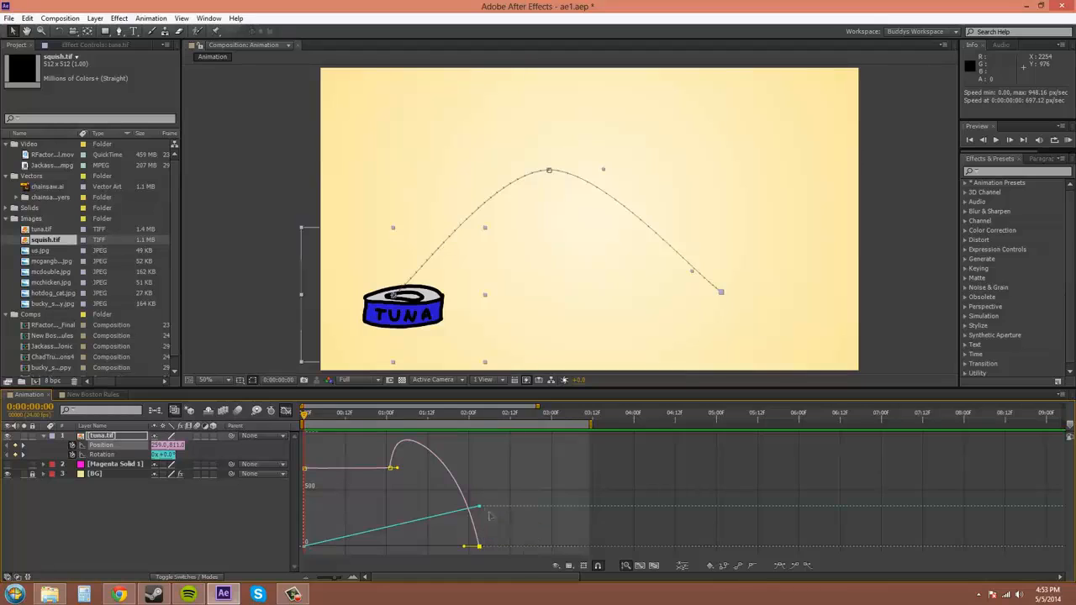
mouse_move(482, 509)
mouse_move(480, 508)
left_mouse_down()
mouse_move(508, 513)
mouse_move(516, 533)
mouse_move(477, 504)
mouse_move(480, 463)
mouse_move(488, 515)
mouse_move(477, 464)
mouse_move(413, 464)
mouse_move(454, 471)
mouse_move(486, 505)
left_mouse_up()
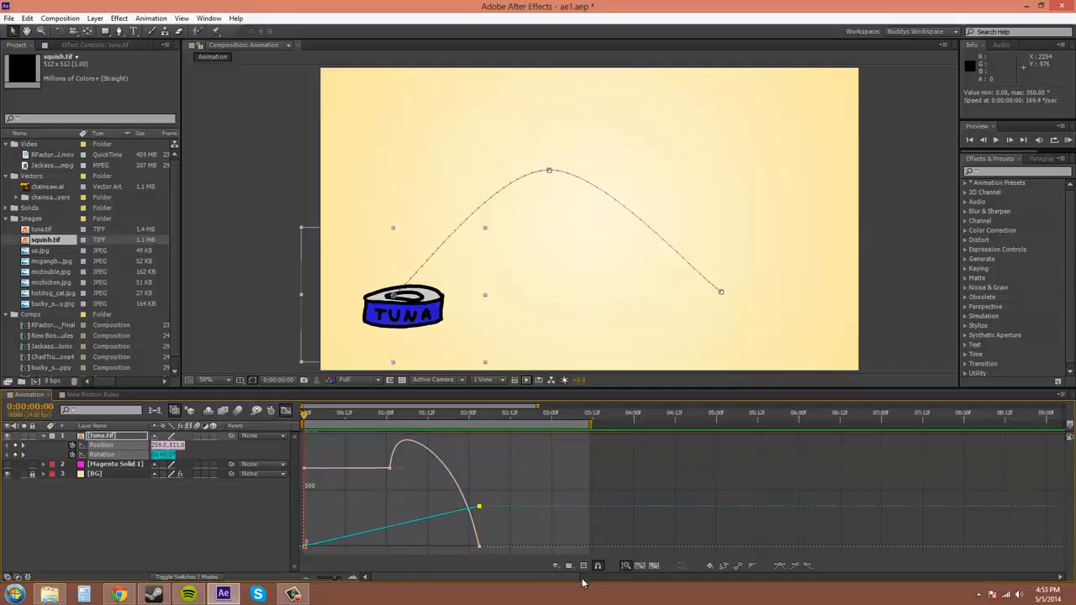
left_click(556, 564)
left_click(580, 539)
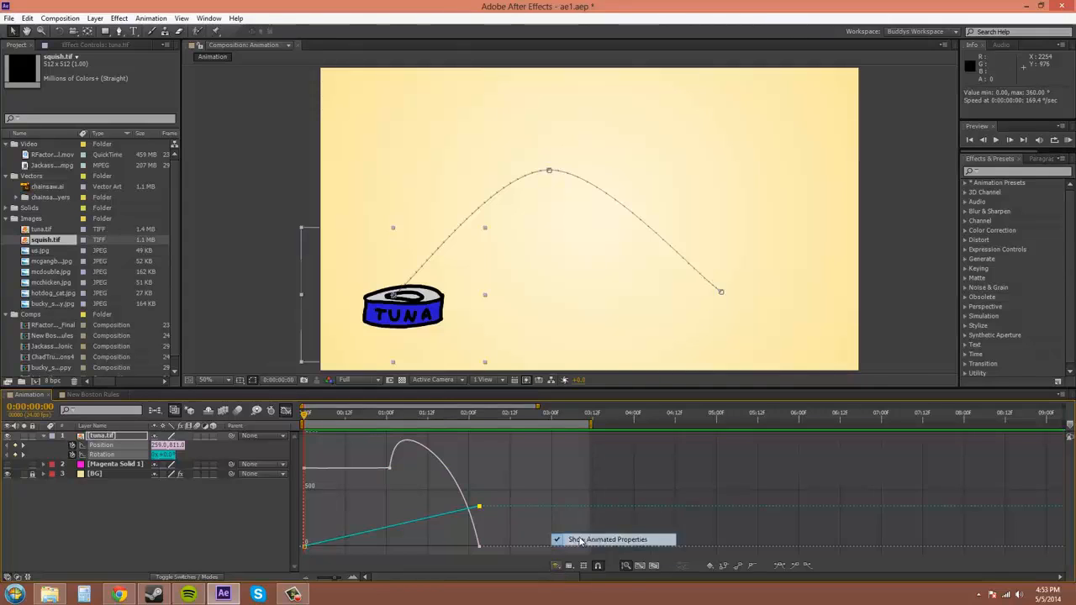
Clear the current property selection and select only Position so its curve is graphed alone.
left_click(555, 565)
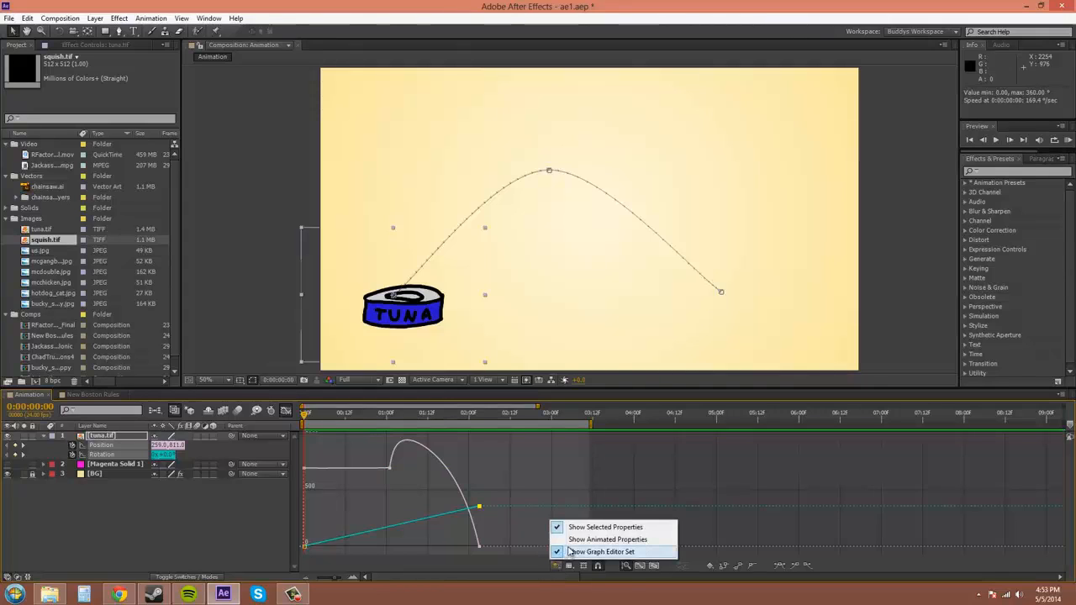
left_click(147, 514)
left_click(100, 445)
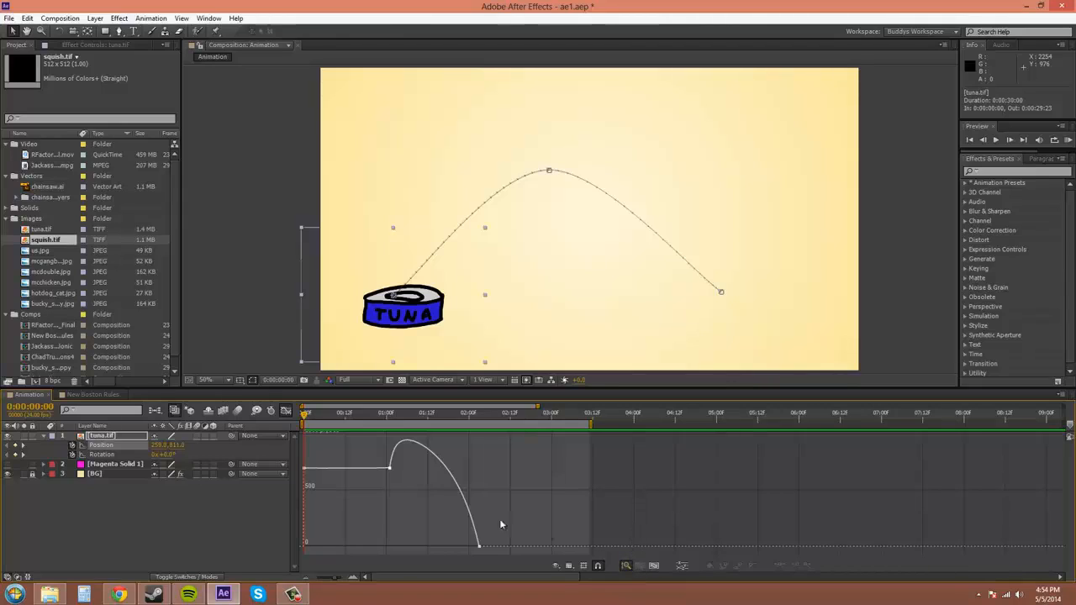
Examine the Position curve up close along its length, then turn on auto-zoom graph height and view the whole curve.
key("space")
mouse_move(356, 580)
left_mouse_down()
mouse_move(338, 582)
mouse_move(353, 575)
left_mouse_up()
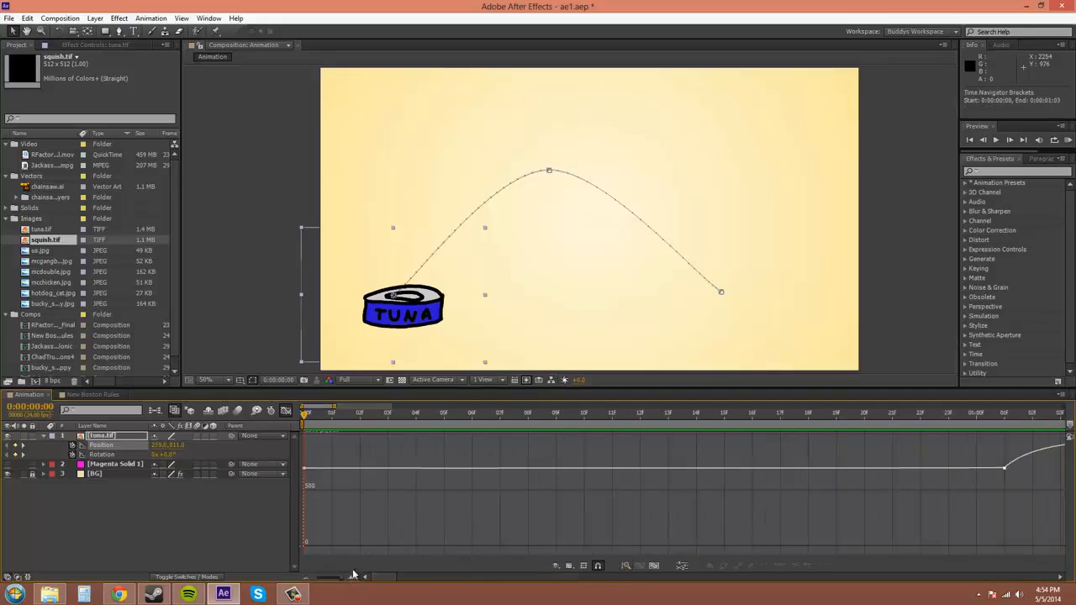
left_click_drag(574, 485, 361, 516)
left_click_drag(895, 478, 782, 511)
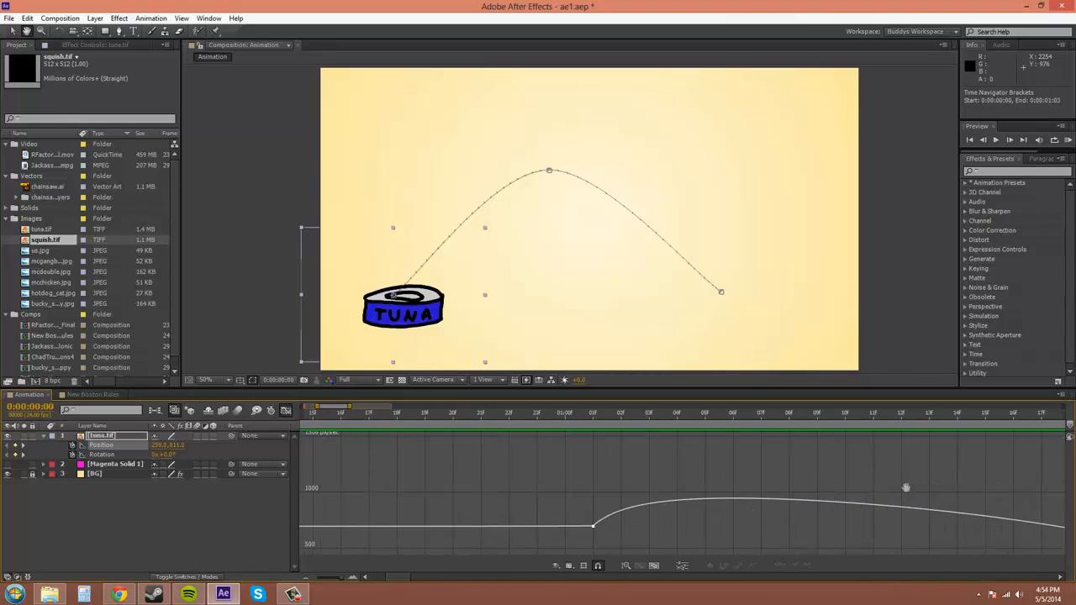
left_click_drag(903, 490, 668, 471)
left_click_drag(793, 503, 721, 480)
left_click_drag(597, 526, 772, 536)
left_click_drag(418, 501, 713, 500)
left_click_drag(360, 493, 587, 487)
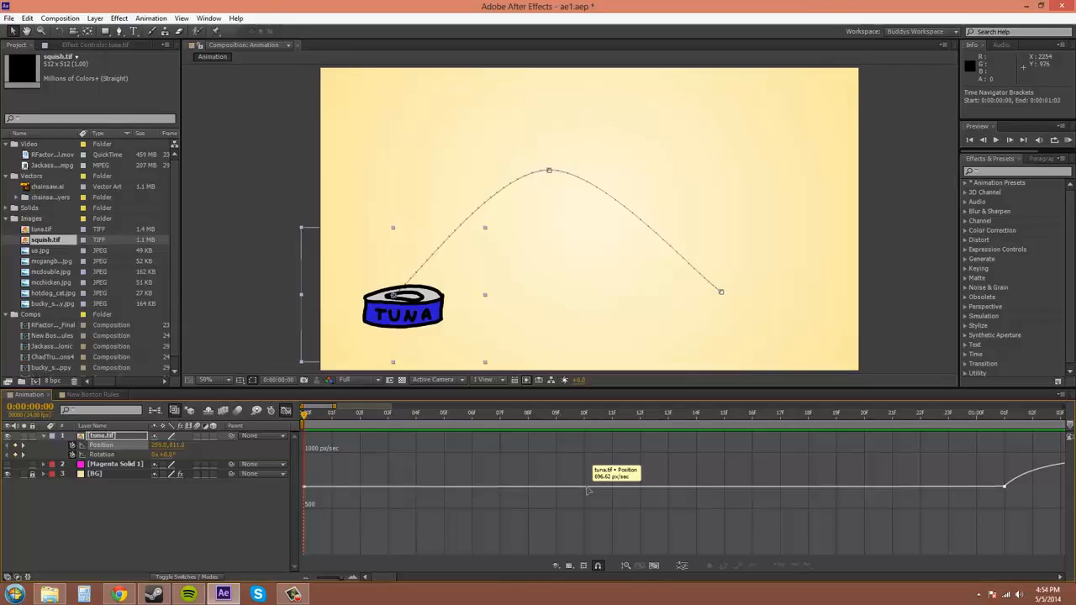
left_click(625, 568)
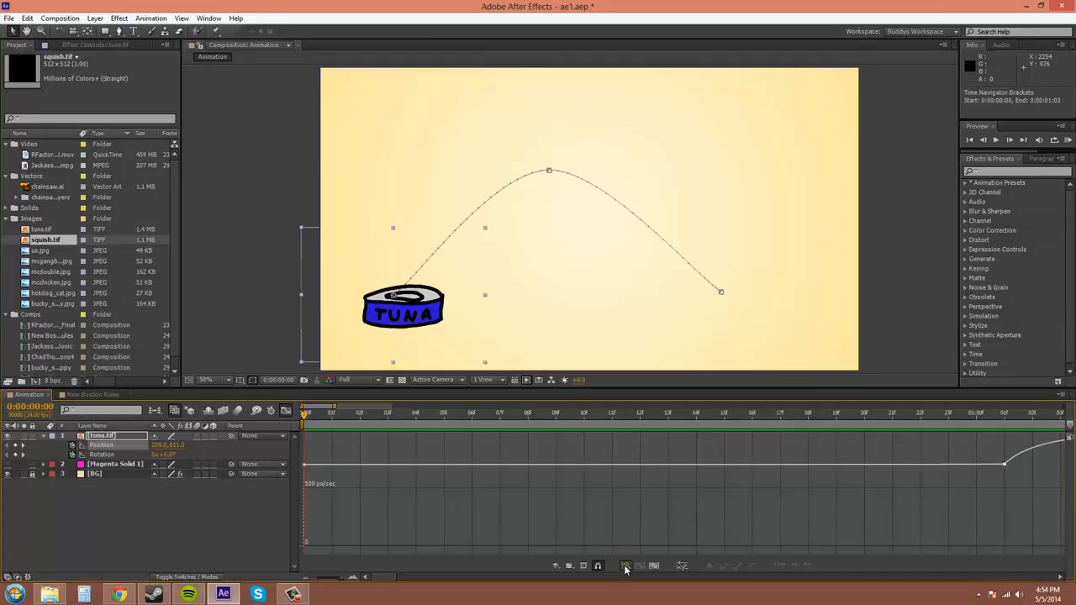
left_click(326, 578)
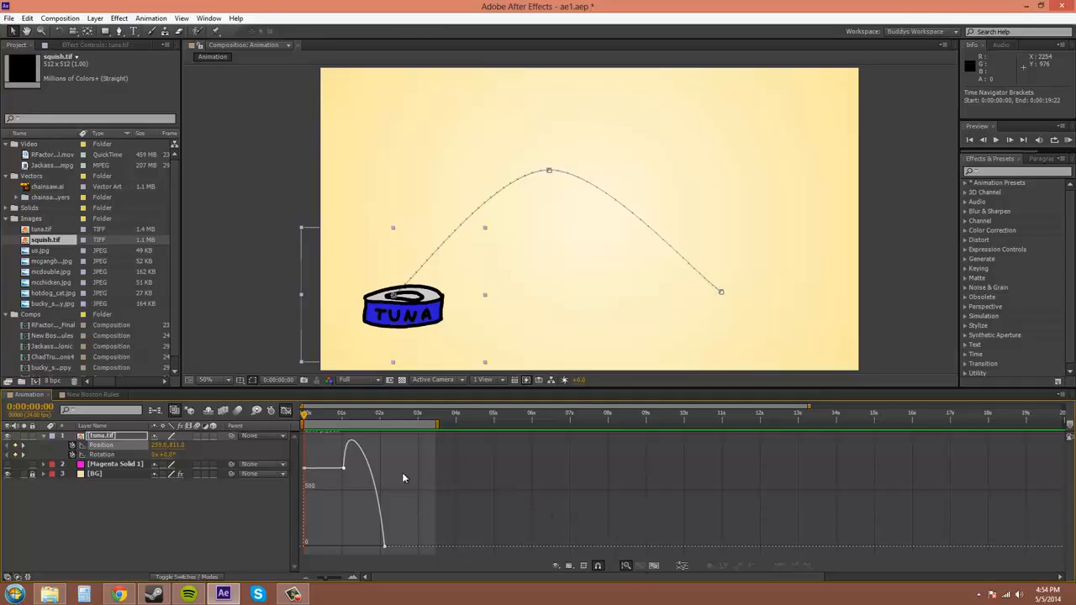
Select the Position keyframes, fit the selection to view, and widen the visible time range to about 3 seconds from the start.
left_click_drag(410, 469, 340, 544)
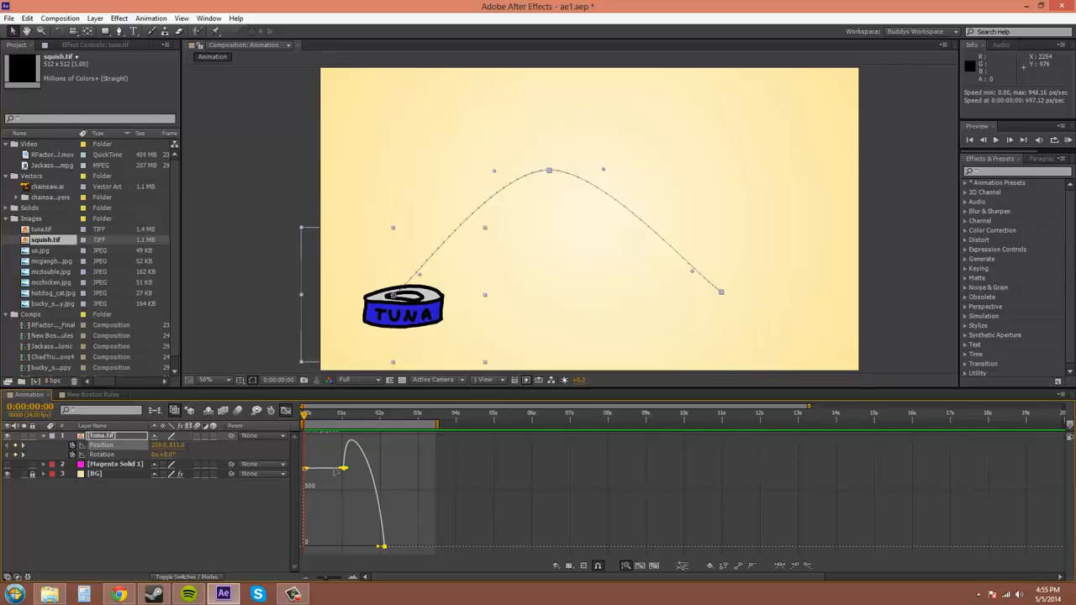
left_click(640, 565)
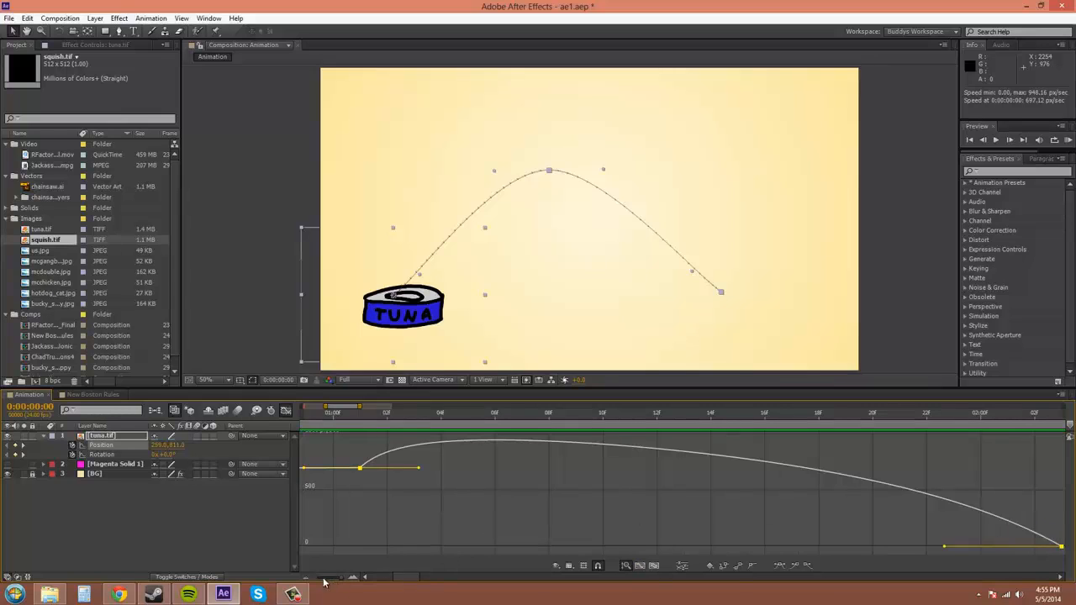
left_click_drag(361, 407, 389, 407)
left_click_drag(320, 407, 303, 407)
left_click(815, 508)
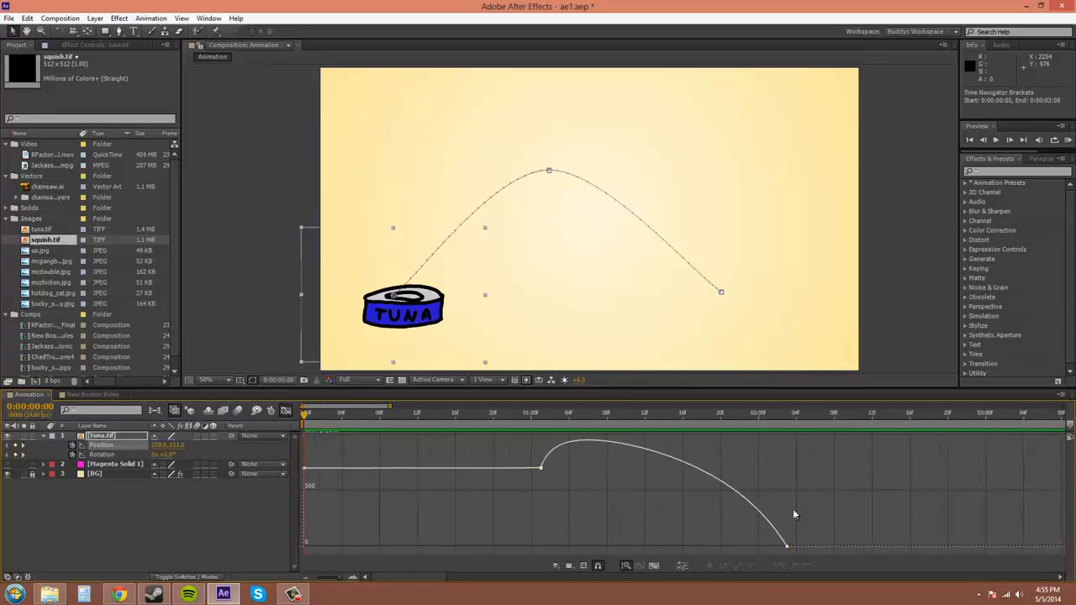
Turn on Show Animated Properties to graph Position and Rotation together.
left_click(555, 566)
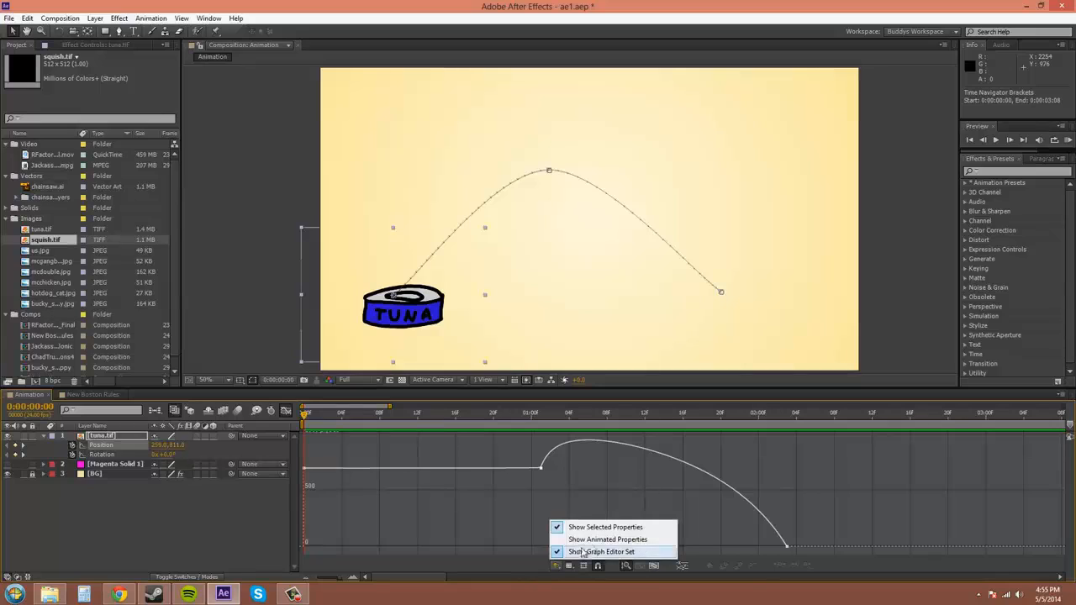
left_click(600, 540)
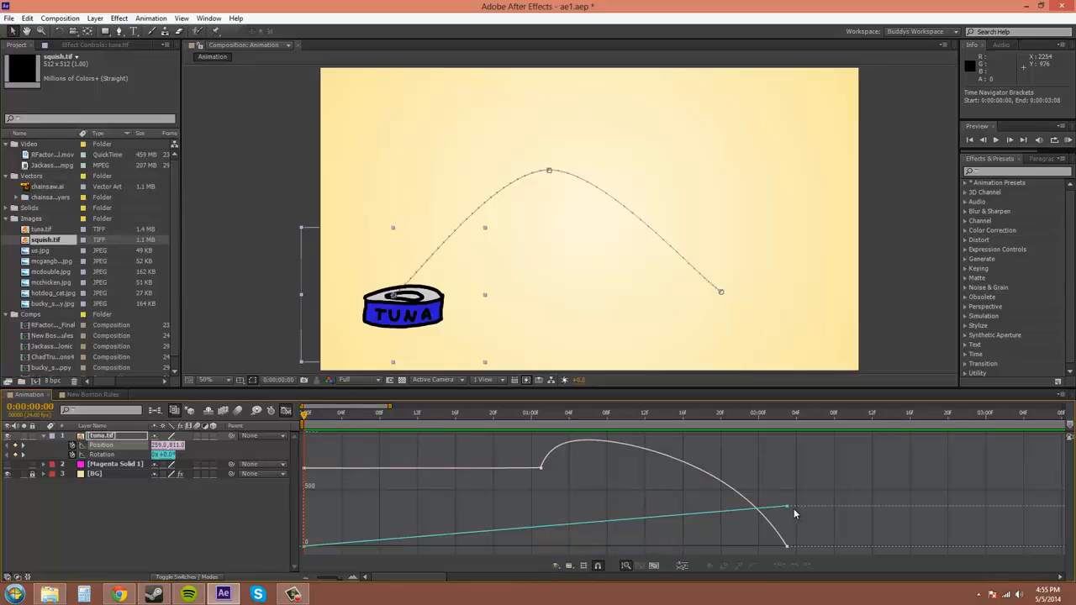
Move the last Rotation keyframe to about 4 seconds, fit all graphs to view, and undo the keyframe move.
mouse_move(787, 508)
left_click_drag(787, 509, 1065, 483)
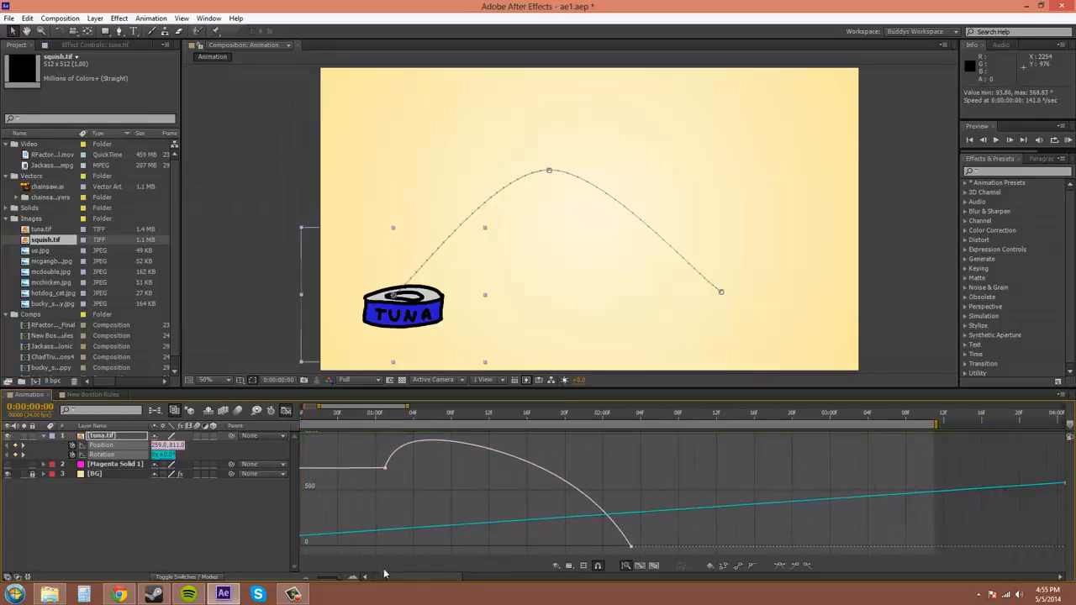
left_click_drag(403, 577, 339, 574)
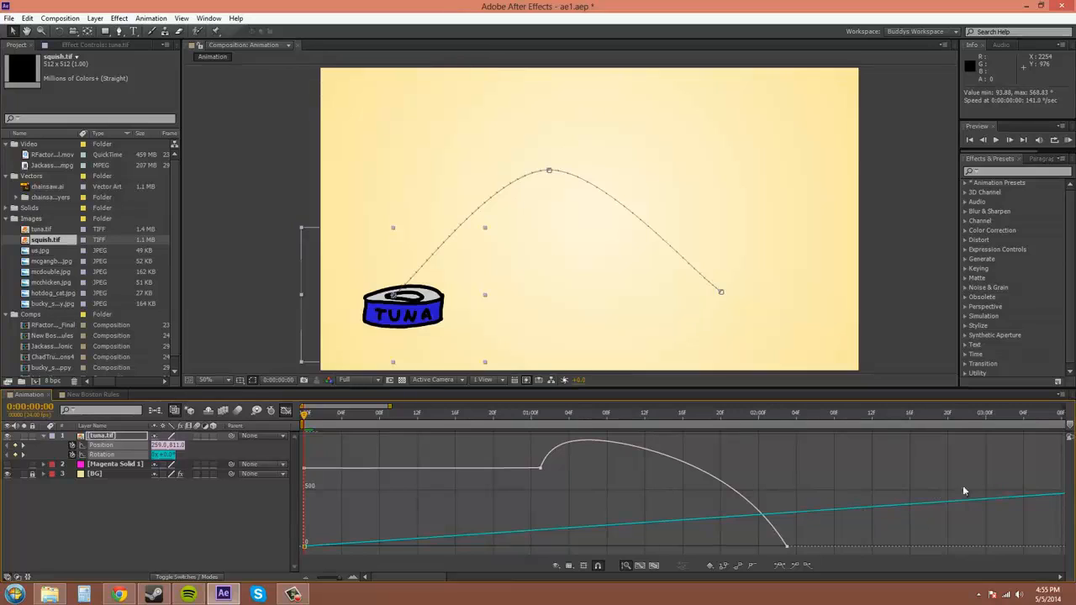
left_click(654, 566)
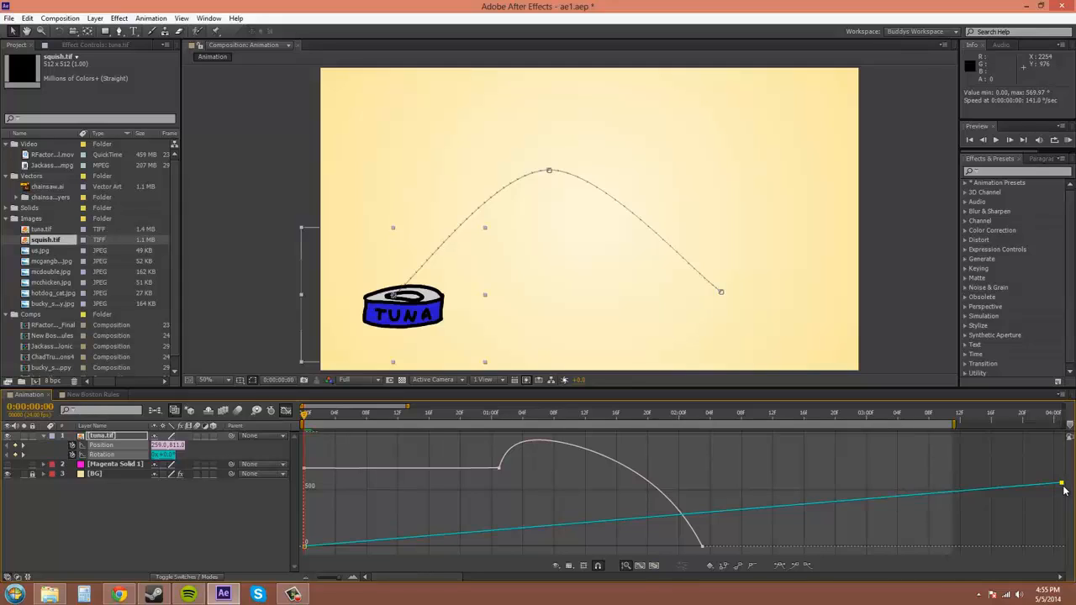
key("ctrl+z")
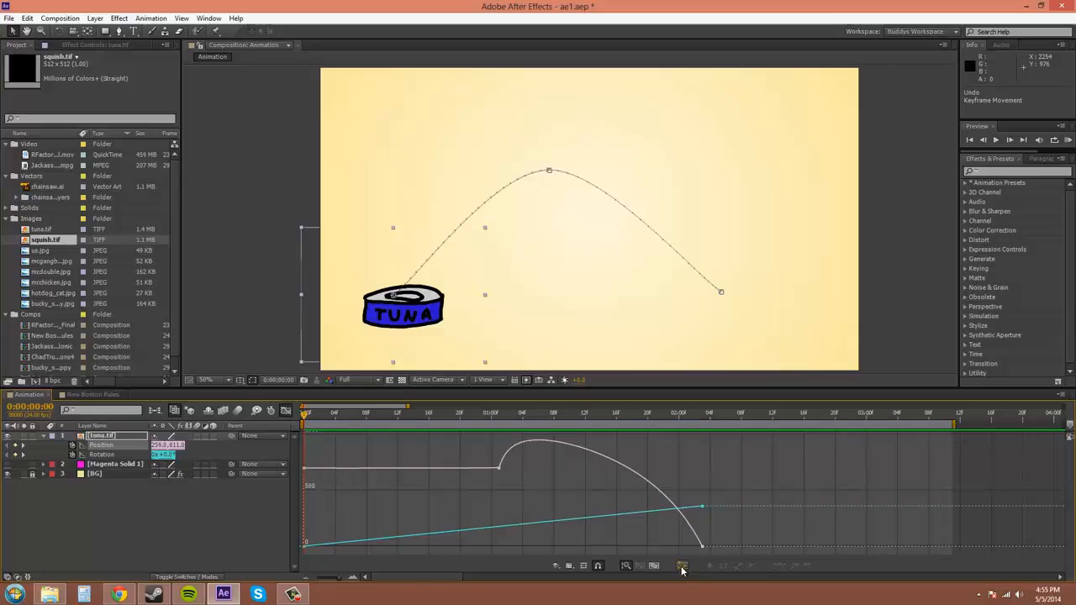
Separate the Position property into X Position and Y Position curves, then recombine them into a single Position property.
left_click(94, 445)
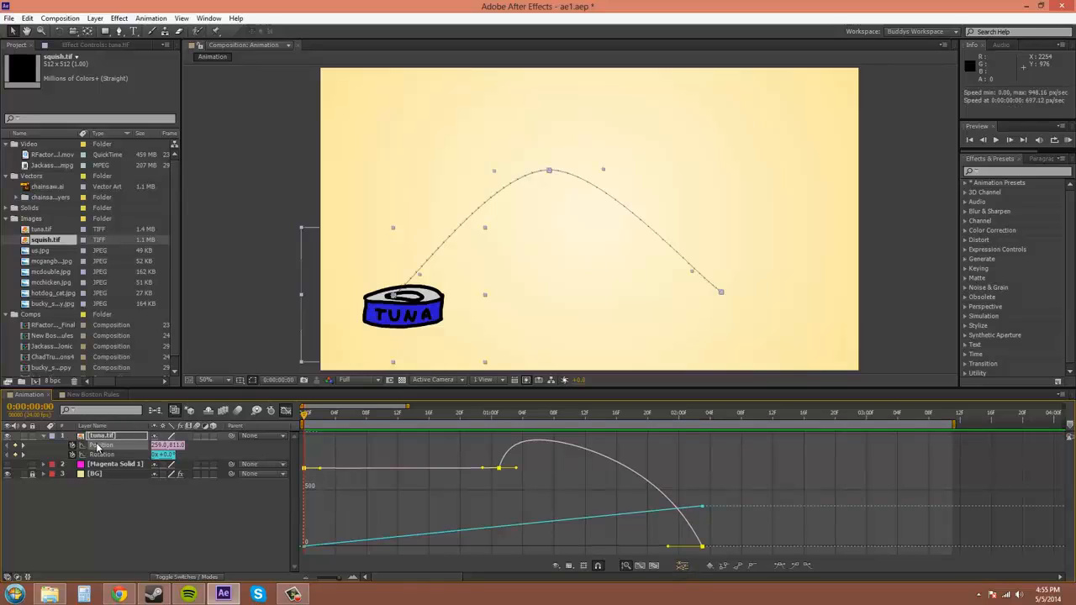
left_click(683, 565)
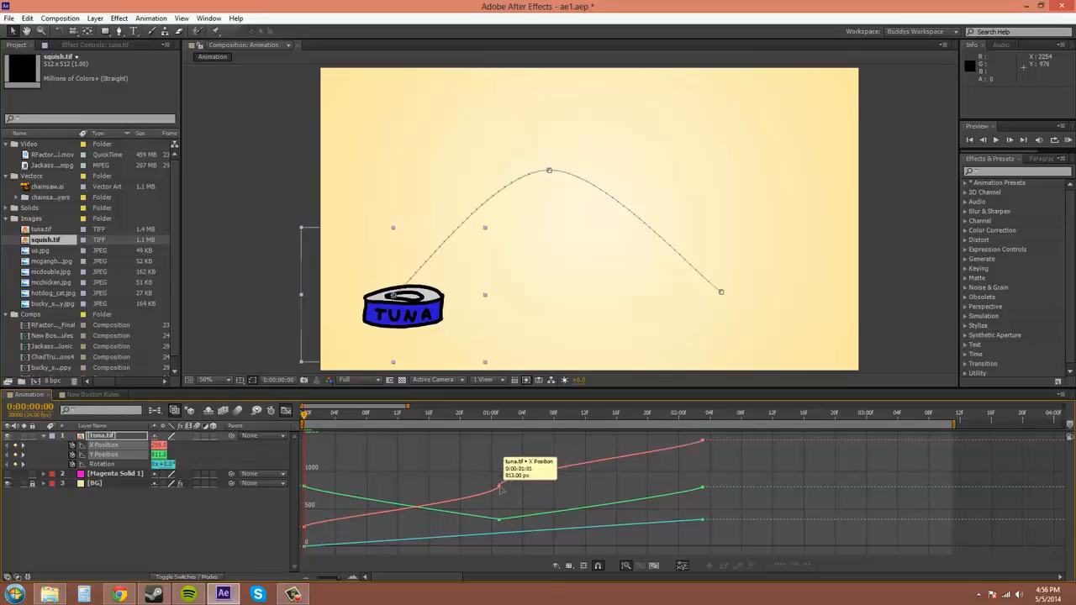
left_click(682, 568)
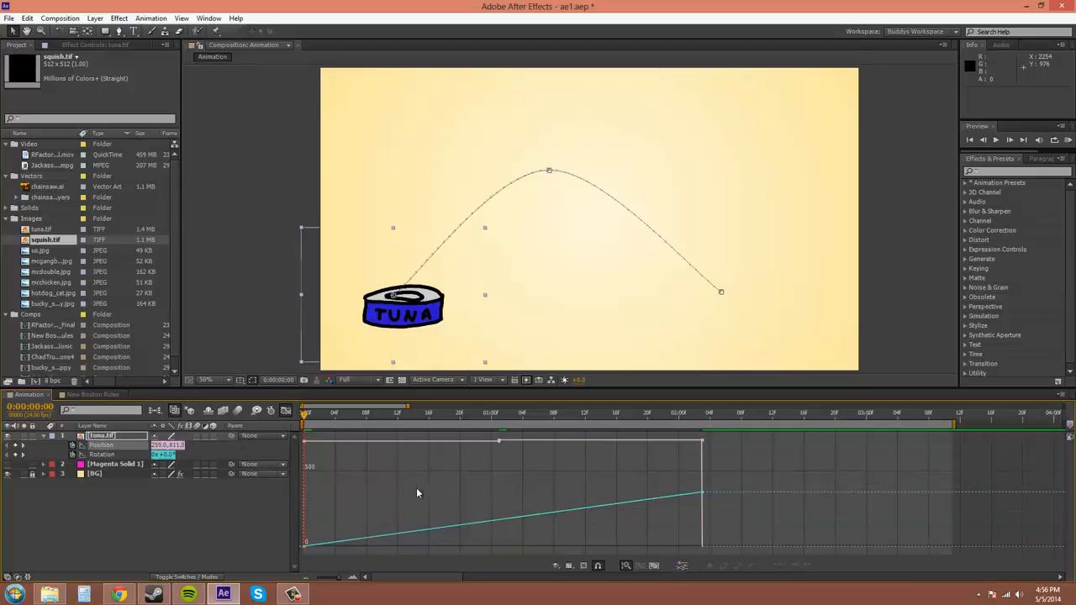
Leave the Graph Editor, change the middle Position keyframe to Auto Bezier, and apply Easy Ease to the last Position keyframe.
left_click(286, 412)
left_click(500, 446)
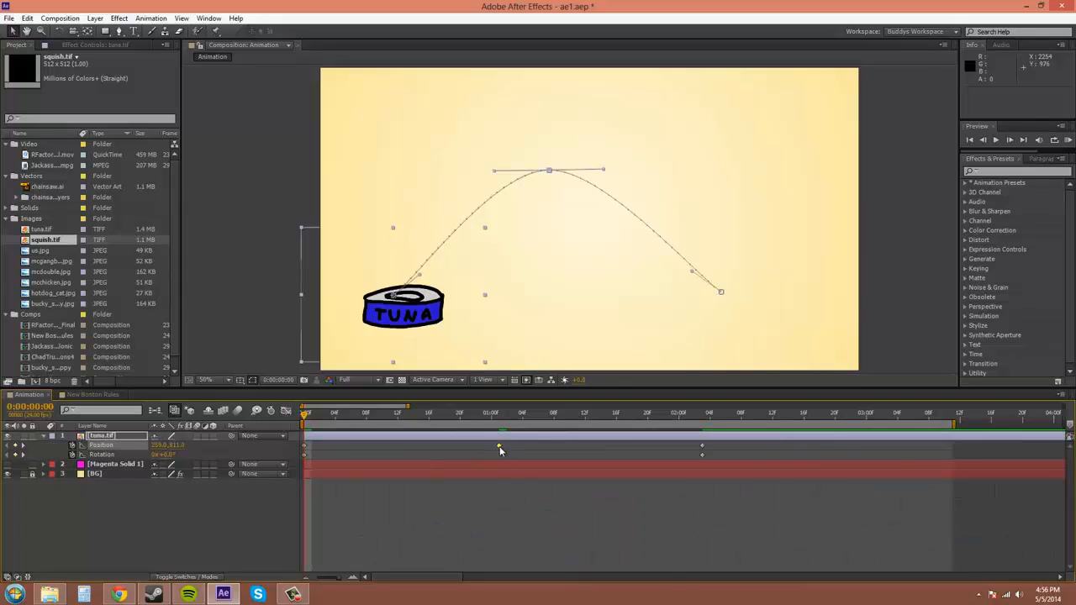
left_click(500, 446, "ctrl")
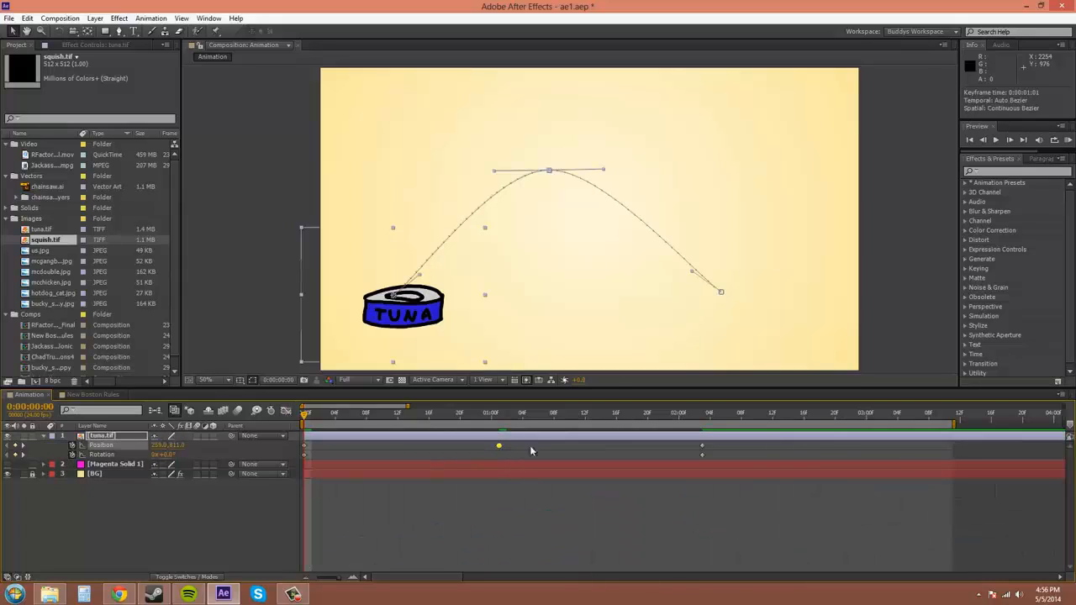
left_click(702, 446)
key("F9")
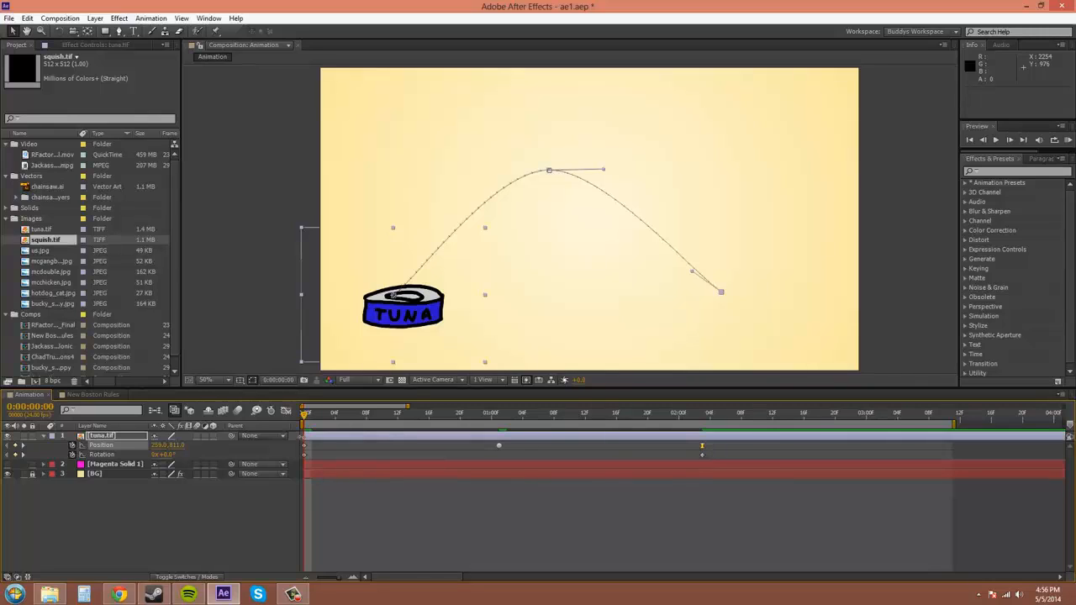
Reopen the Graph Editor and view the edit options for the last Position keyframe without changing anything.
left_click(286, 411)
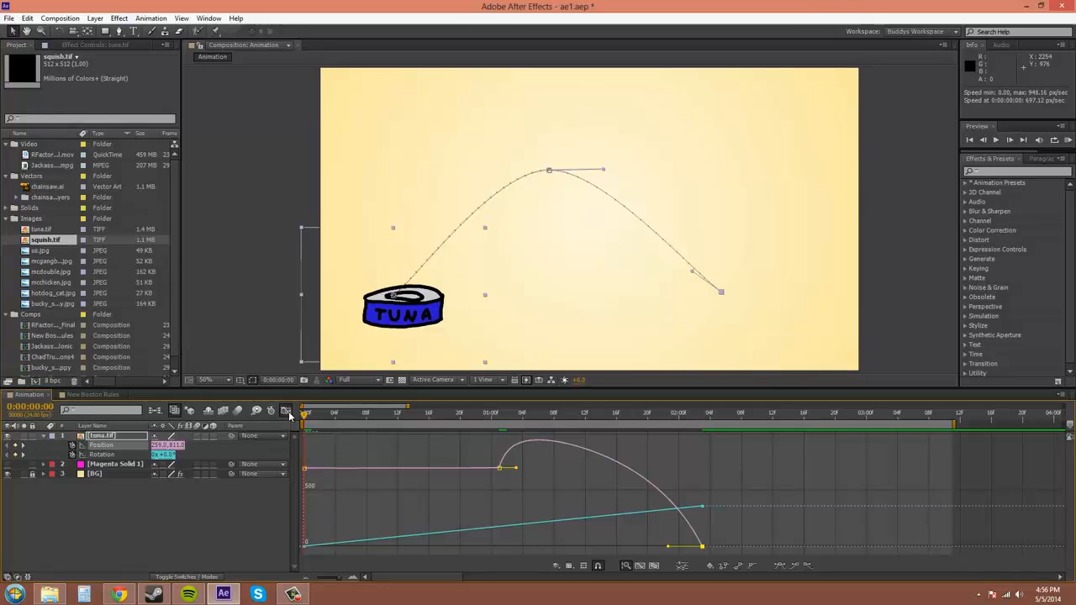
left_click(710, 565)
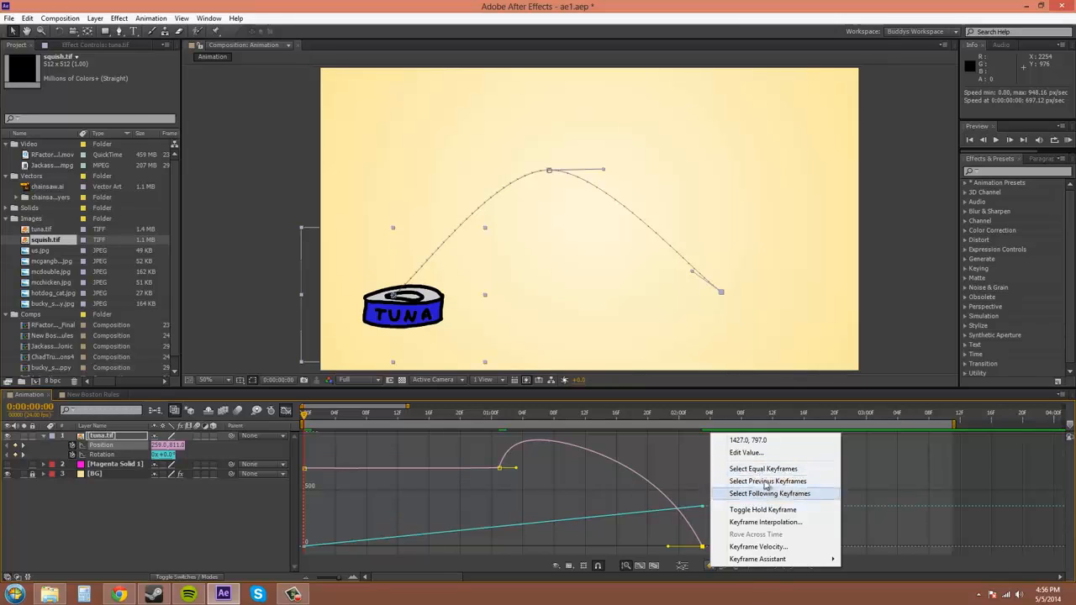
left_click(876, 576)
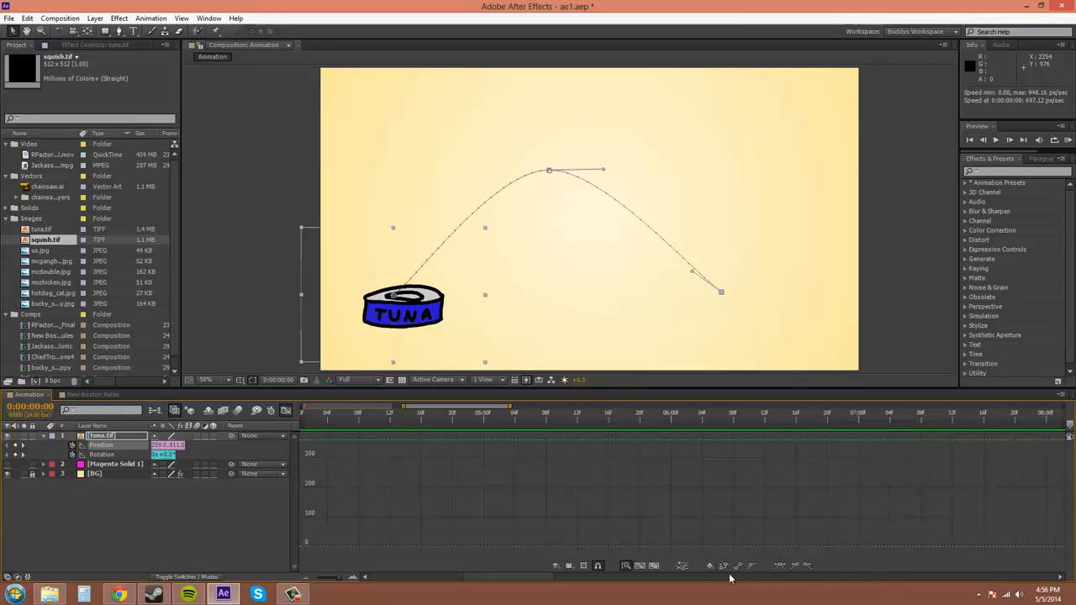
left_click_drag(531, 579, 420, 575)
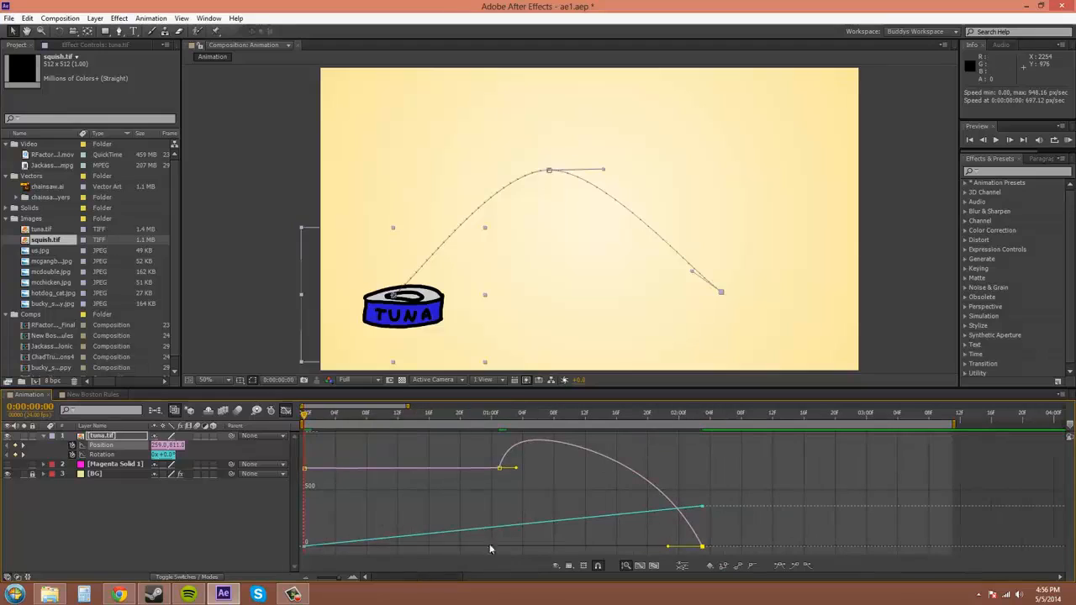
Select the last Rotation keyframe and compare how it is shown in layer bar mode and in the Graph Editor.
left_click(714, 553)
left_click(703, 508)
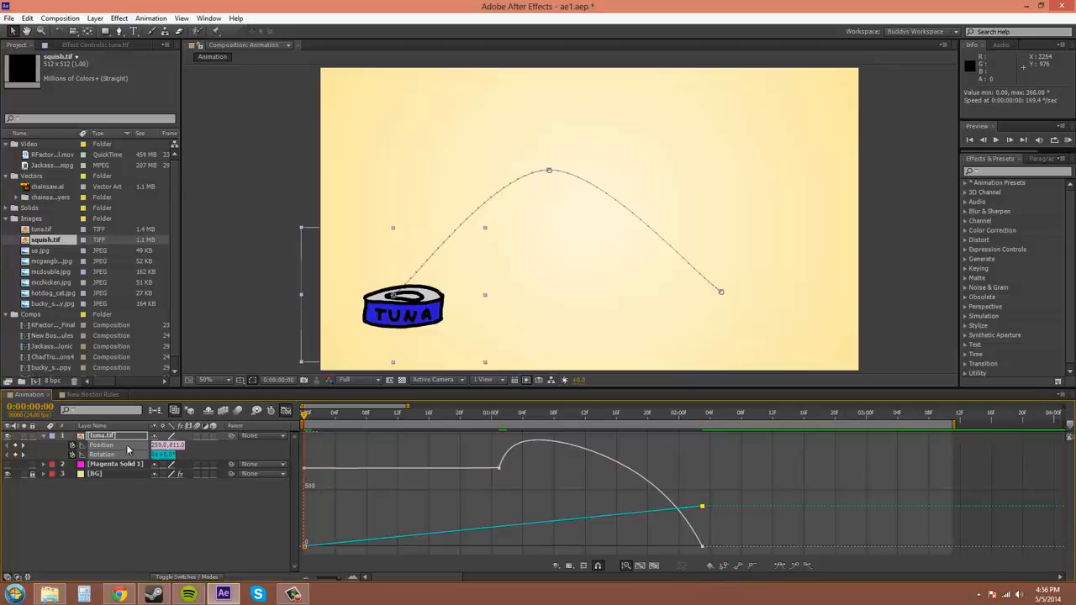
left_click(283, 410)
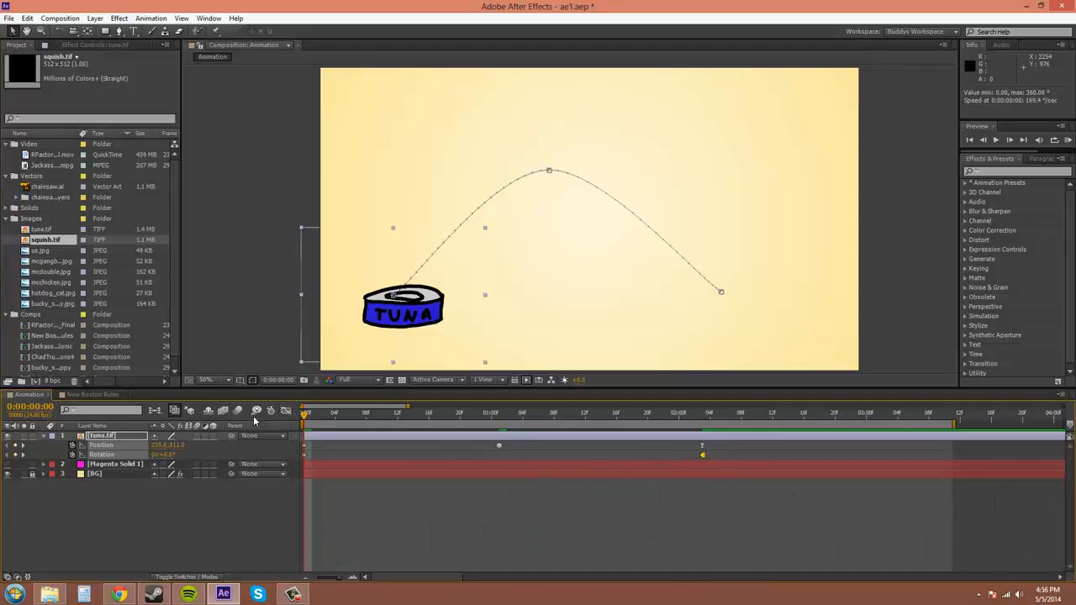
left_click(284, 411)
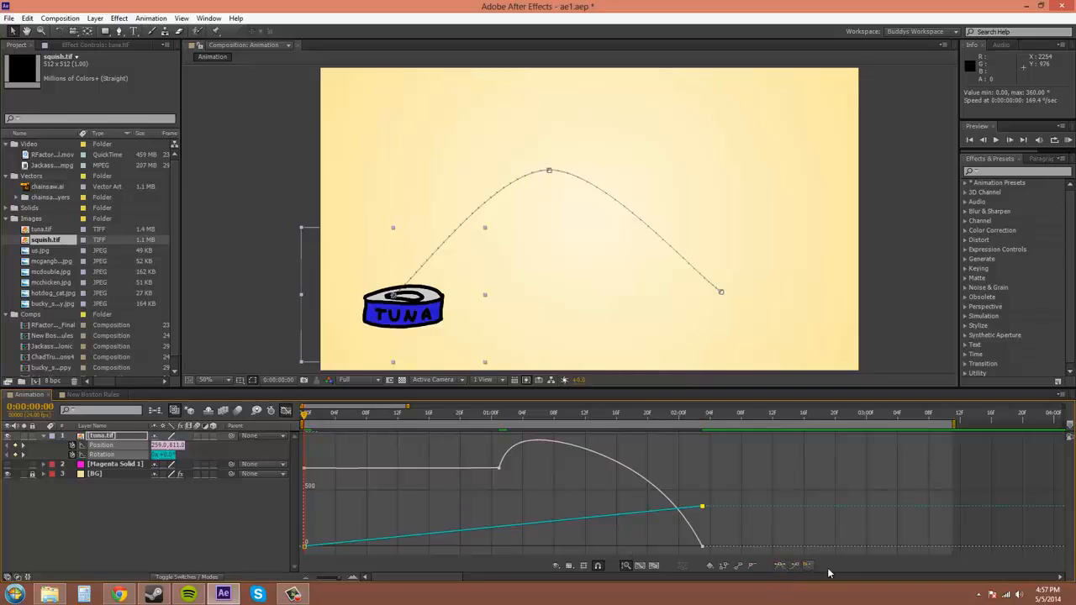
Apply Easy Ease to the last Rotation keyframe and check its keyframe marker in layer bar mode before returning to the Graph Editor.
left_click(739, 493)
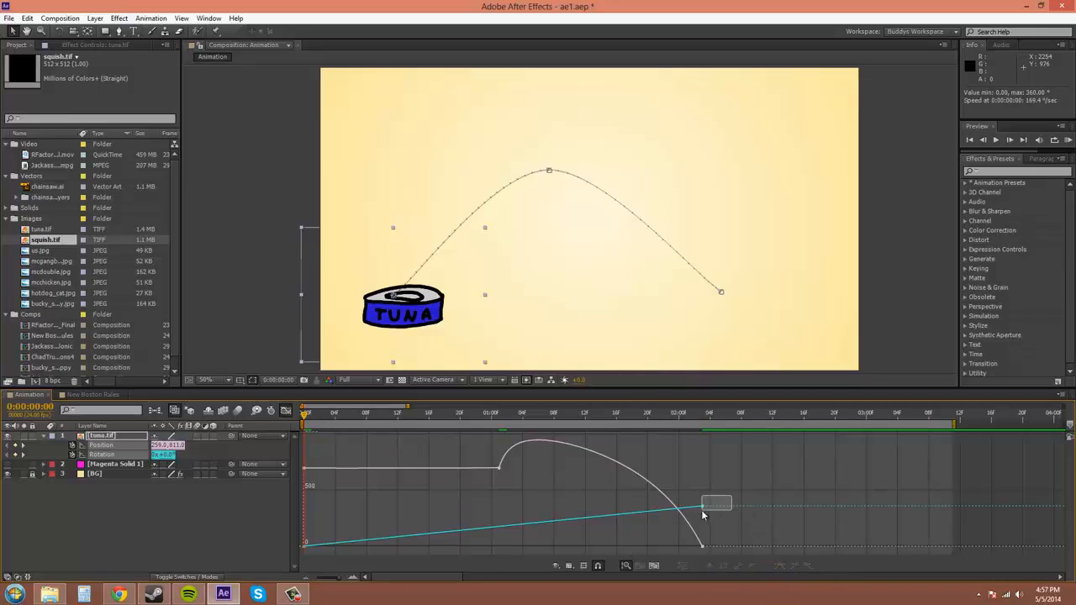
left_click_drag(703, 511, 701, 509)
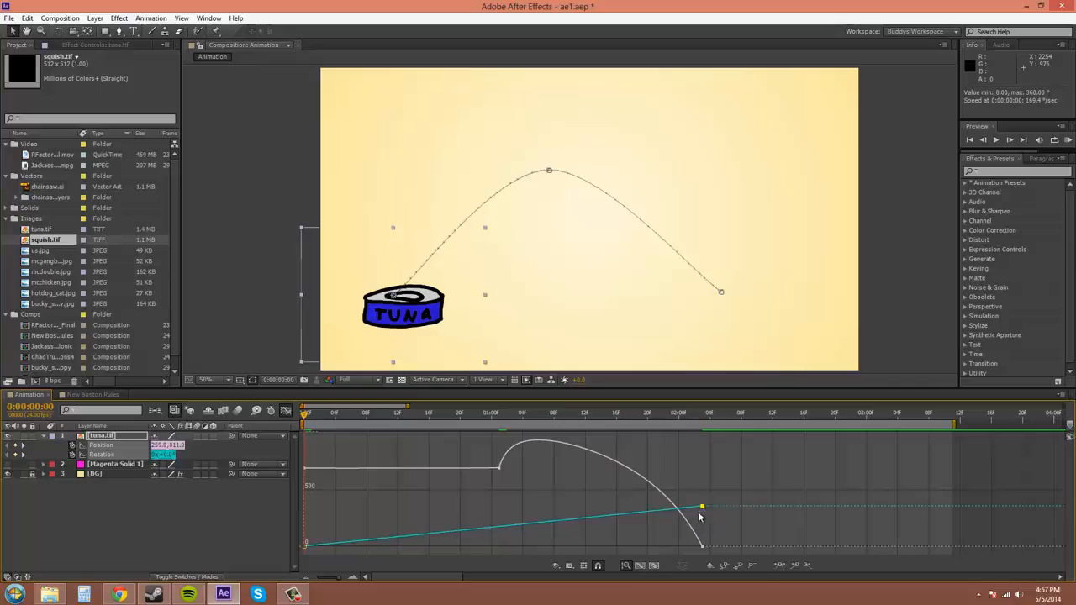
left_click(781, 566)
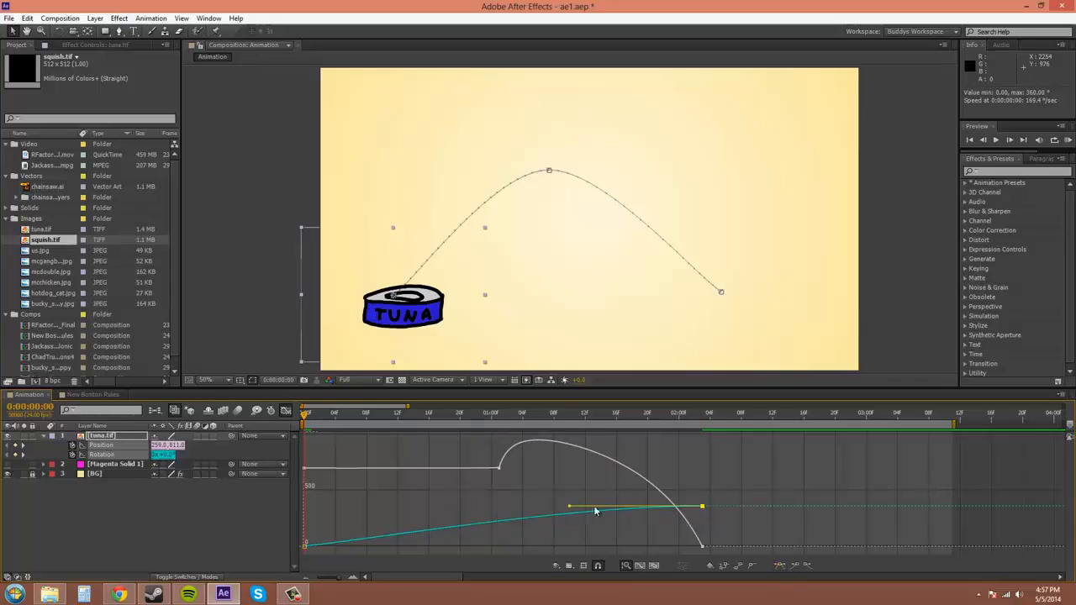
left_click(286, 411)
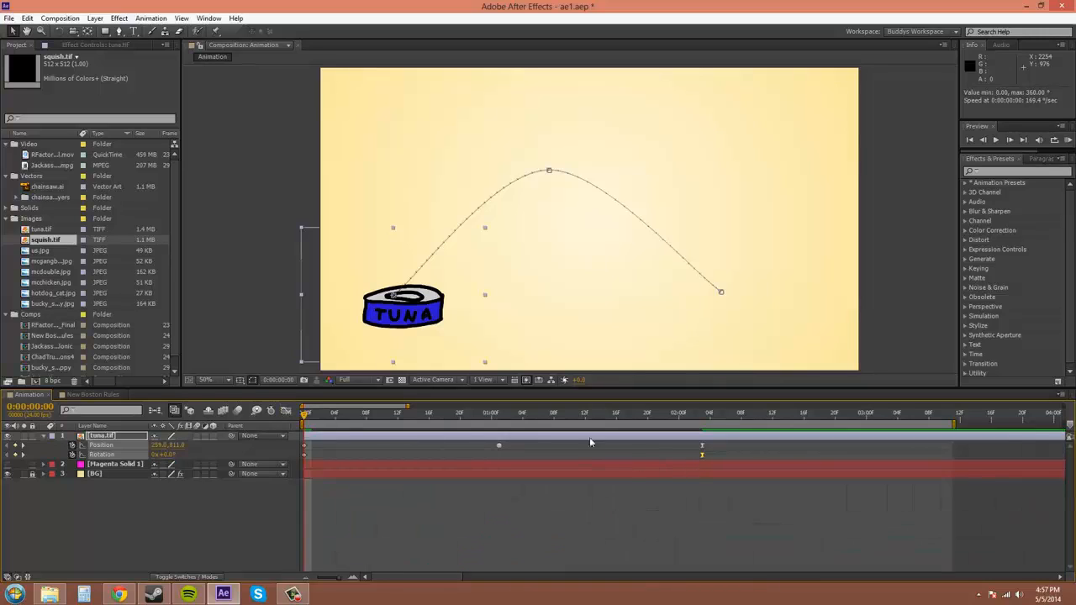
left_click(287, 411)
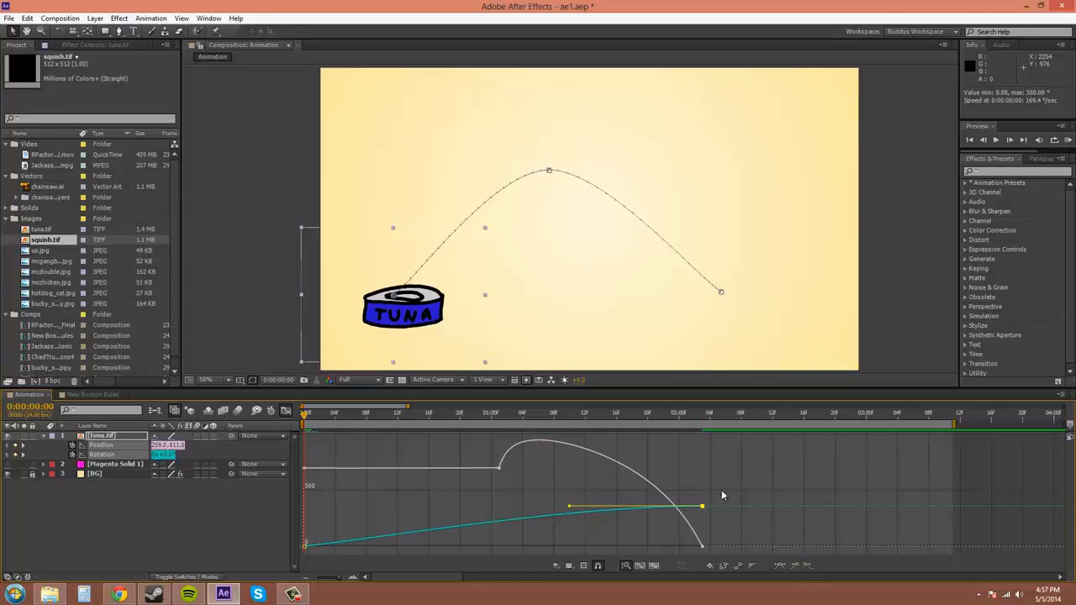
Convert the last Rotation keyframe to linear interpolation.
left_click_drag(721, 491, 690, 525)
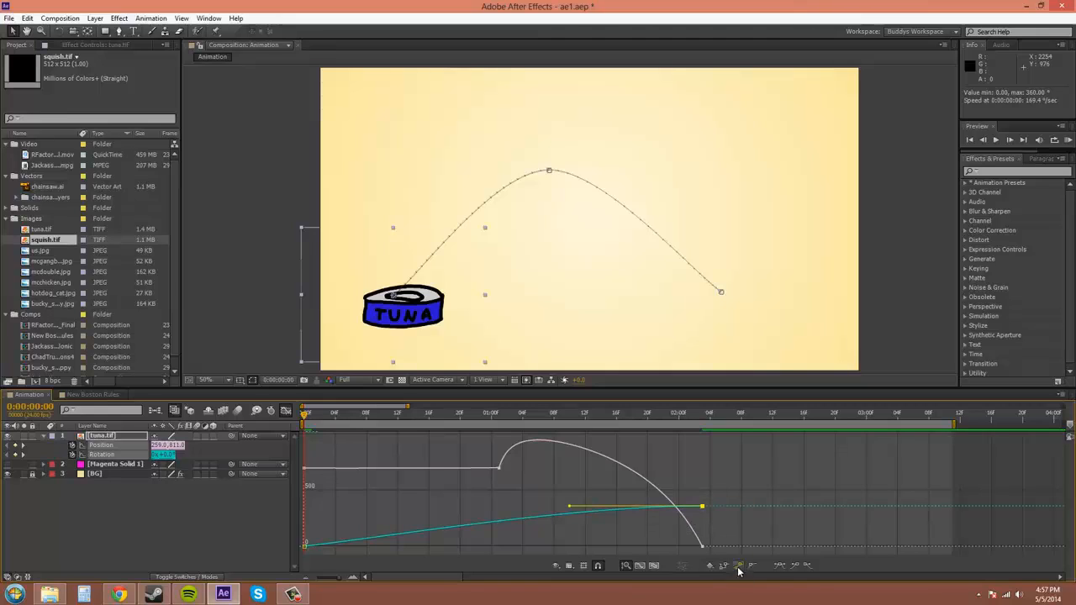
left_click(740, 570)
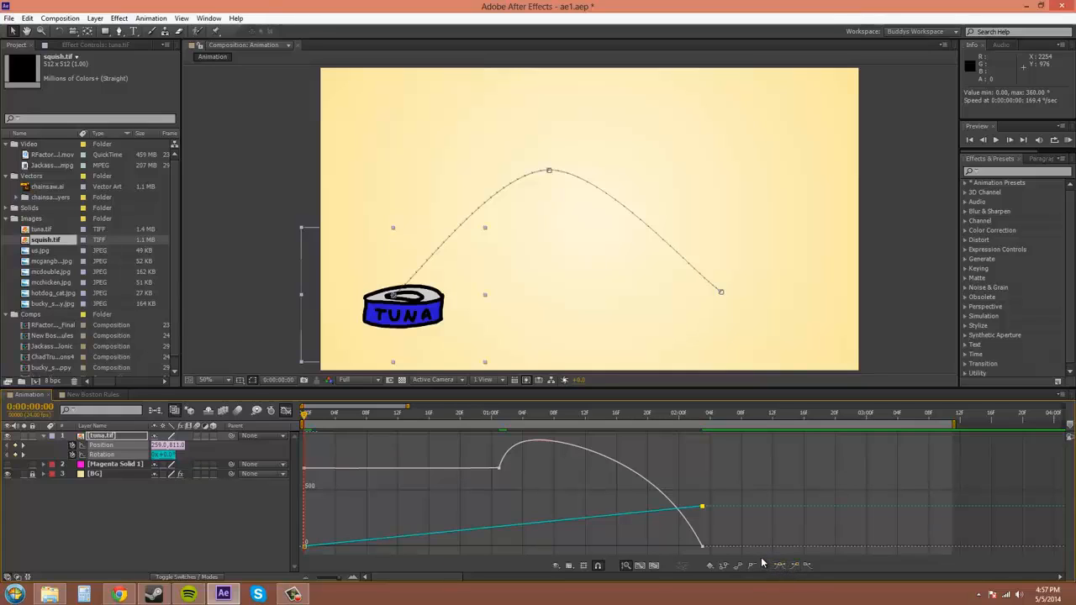
Select the middle Position keyframe to examine its curve handles and clear the selection.
left_click(874, 474)
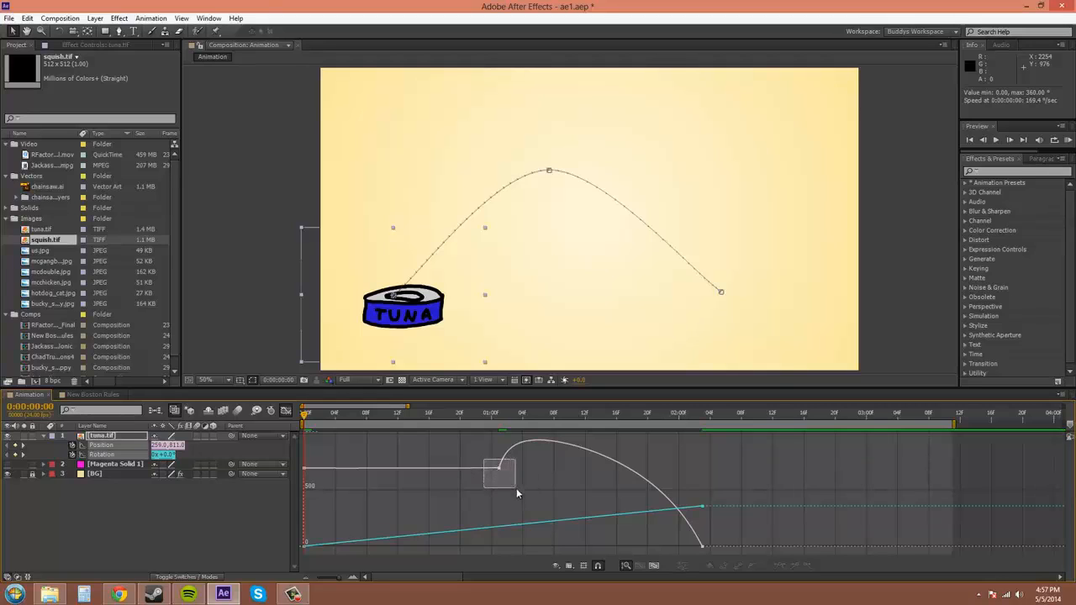
left_click_drag(516, 489, 517, 489)
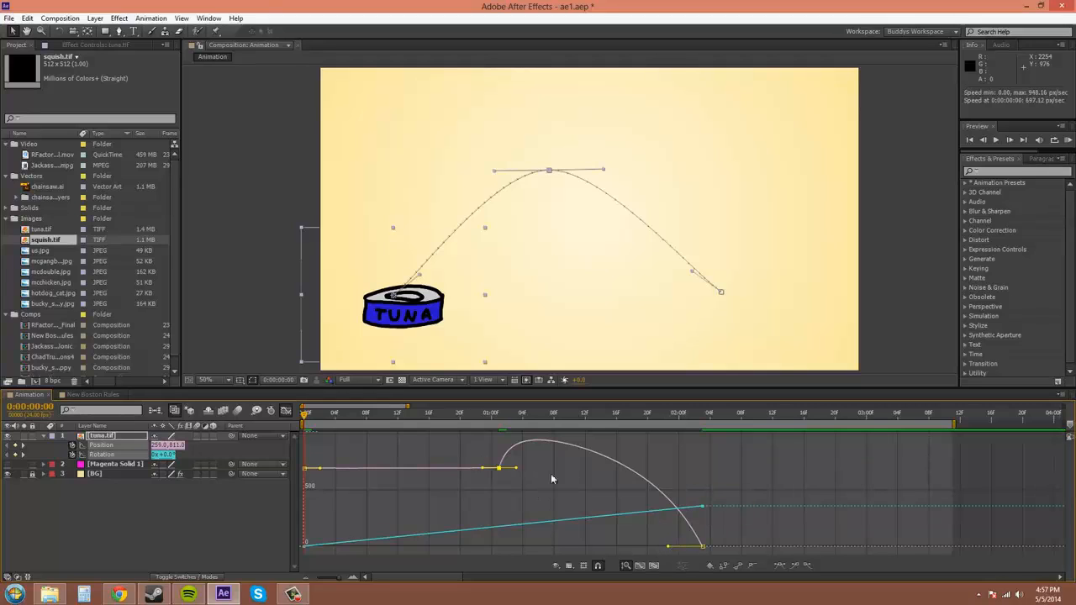
left_click(731, 500)
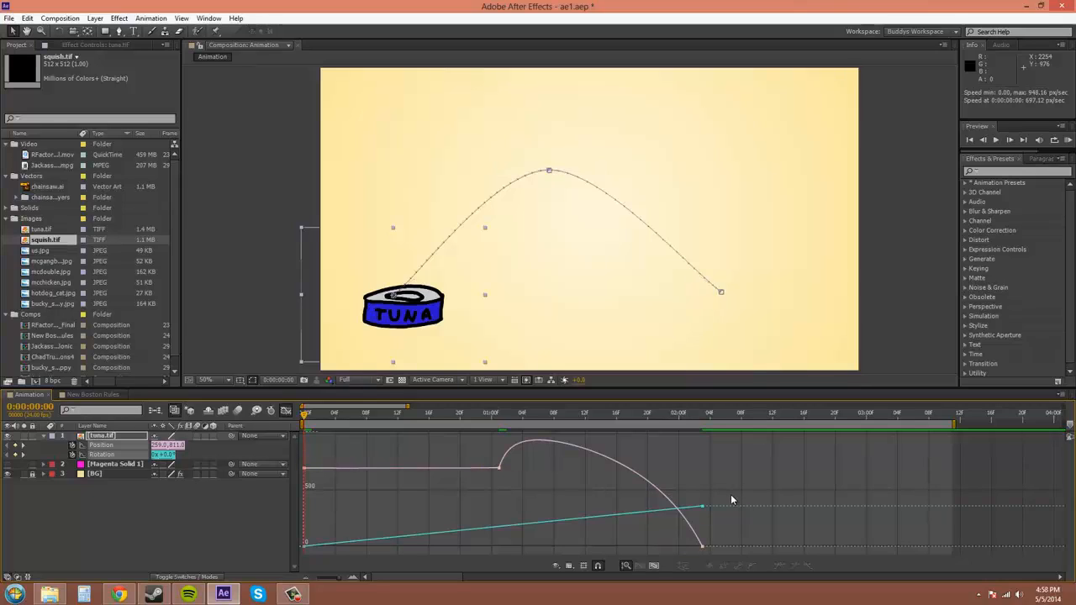